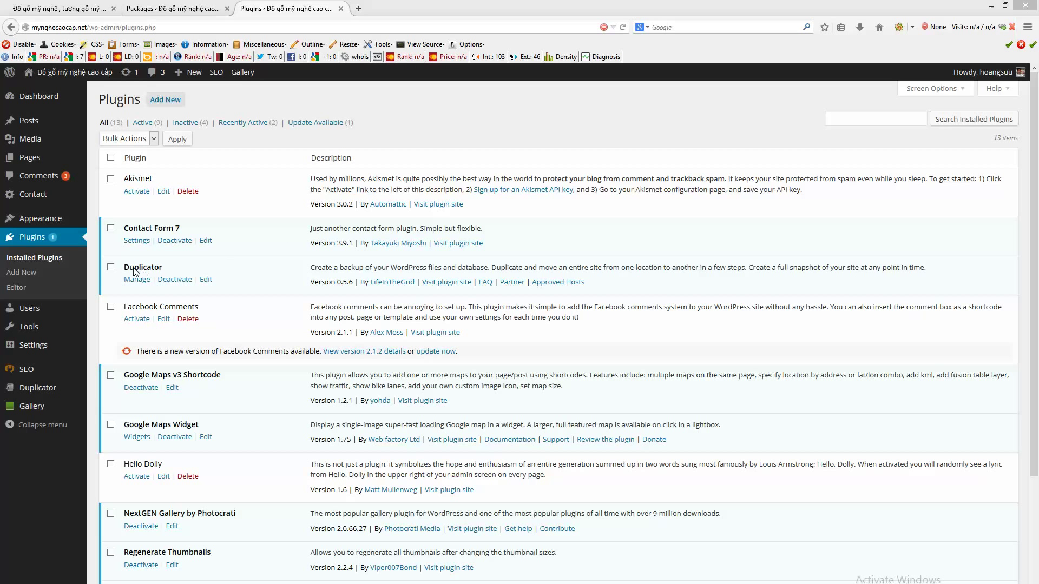
# Step: Go from the Plugins list to Duplicator's Packages page, which shows no packages found yet
pyautogui.moveTo(125, 267); pyautogui.dragTo(166, 274)
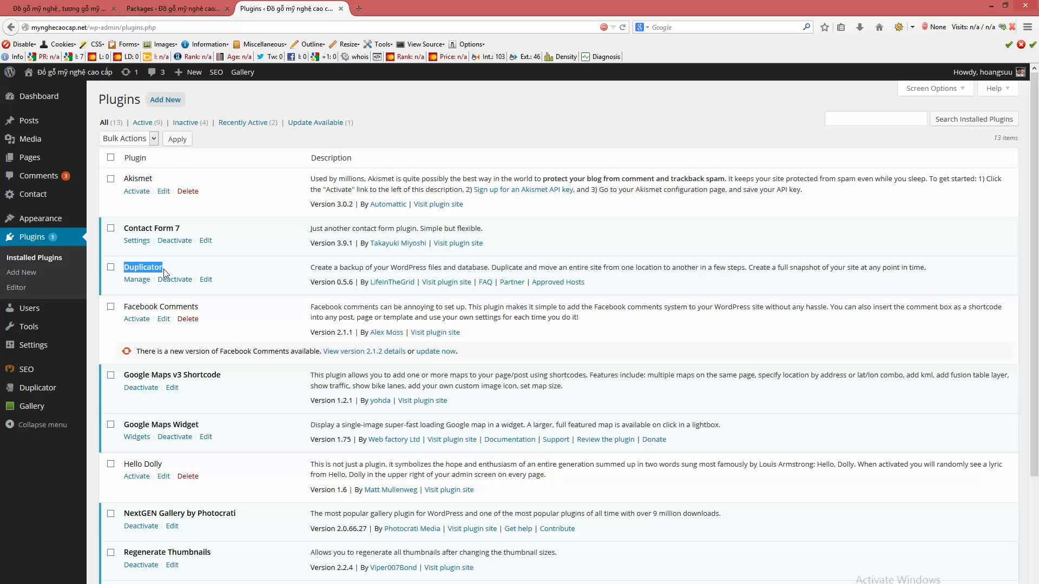
pyautogui.click(259, 267)
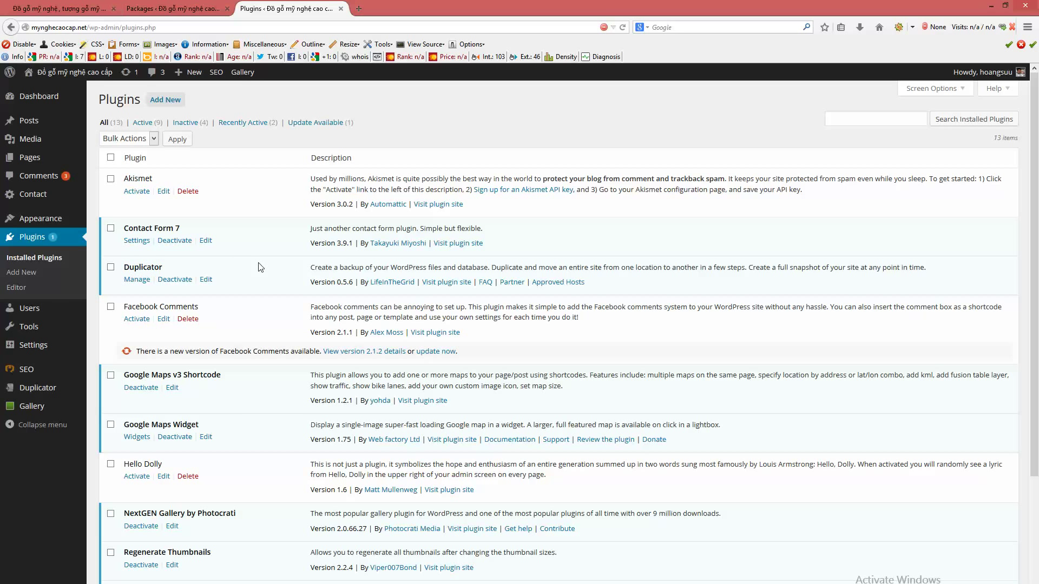
pyautogui.click(30, 391)
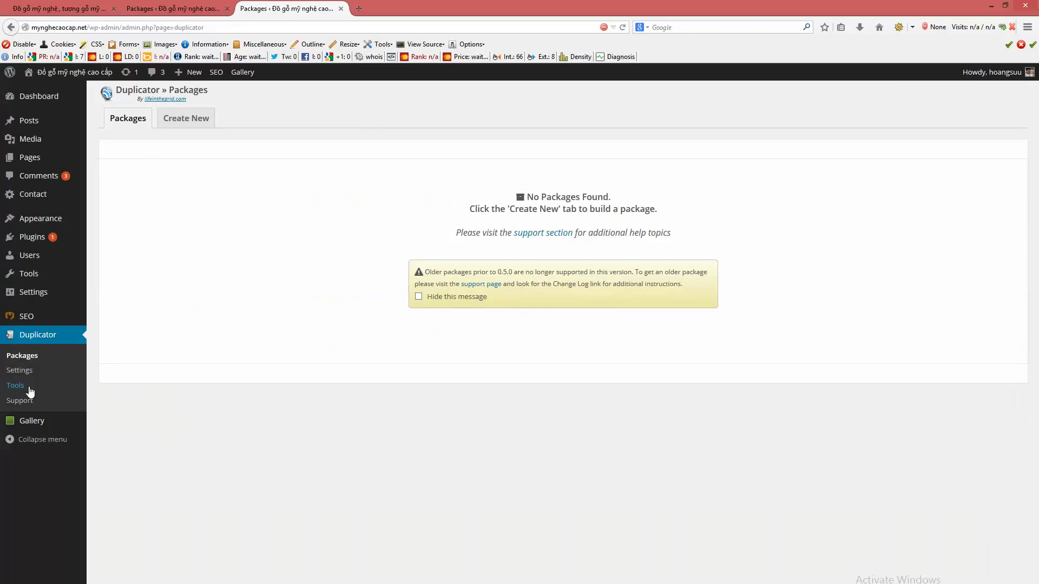
# Step: Start a new package and review its auto-filled name 20140824_dogomynghecaocap, notes and archive options
pyautogui.click(190, 118)
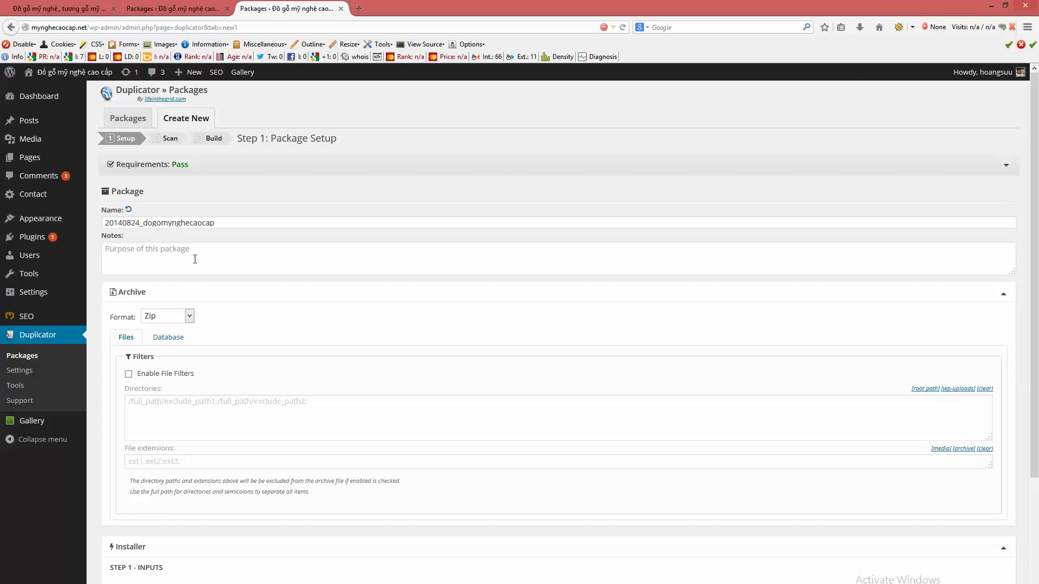
pyautogui.scroll(-4, 251, 320)
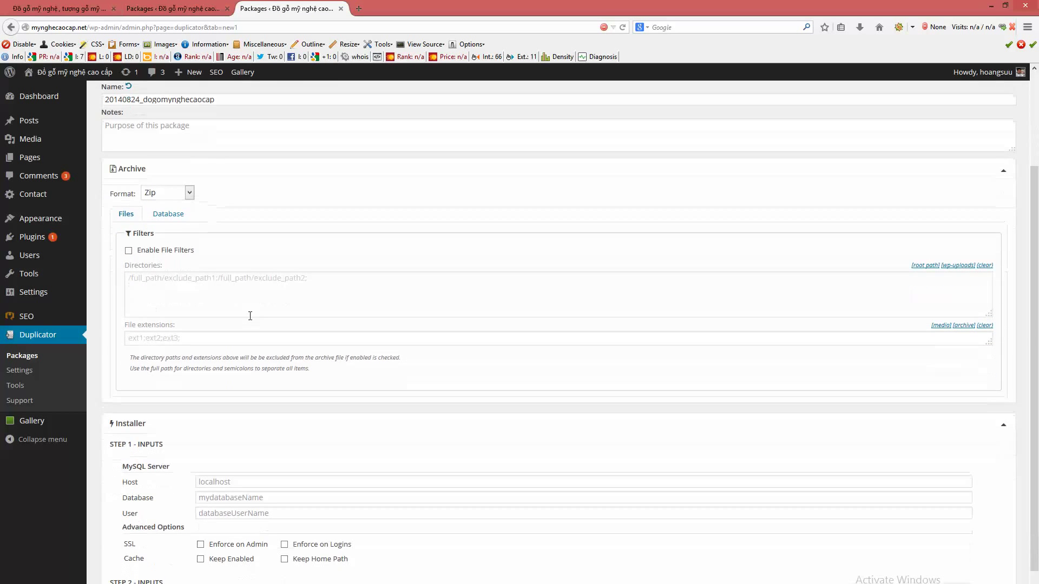
pyautogui.scroll(4, 258, 312)
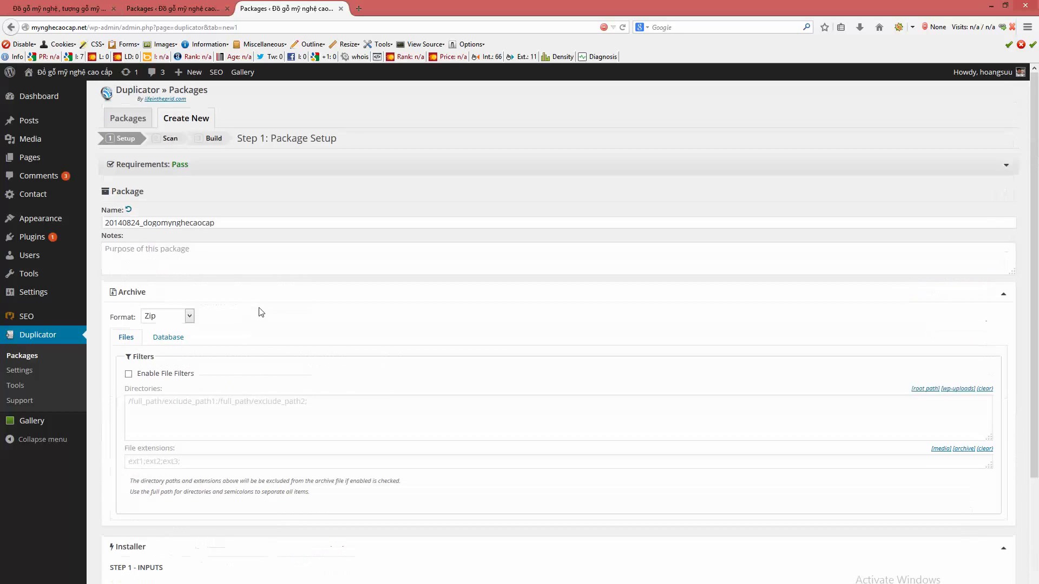
pyautogui.click(219, 222)
pyautogui.moveTo(219, 222); pyautogui.dragTo(100, 222)
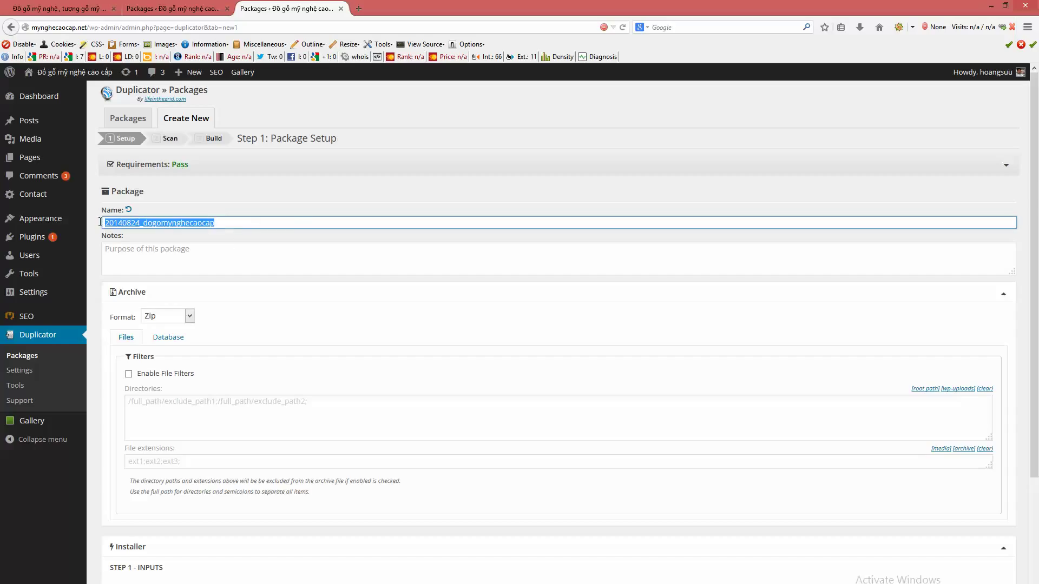
pyautogui.click(295, 222)
pyautogui.moveTo(216, 222); pyautogui.dragTo(107, 214)
pyautogui.click(350, 268)
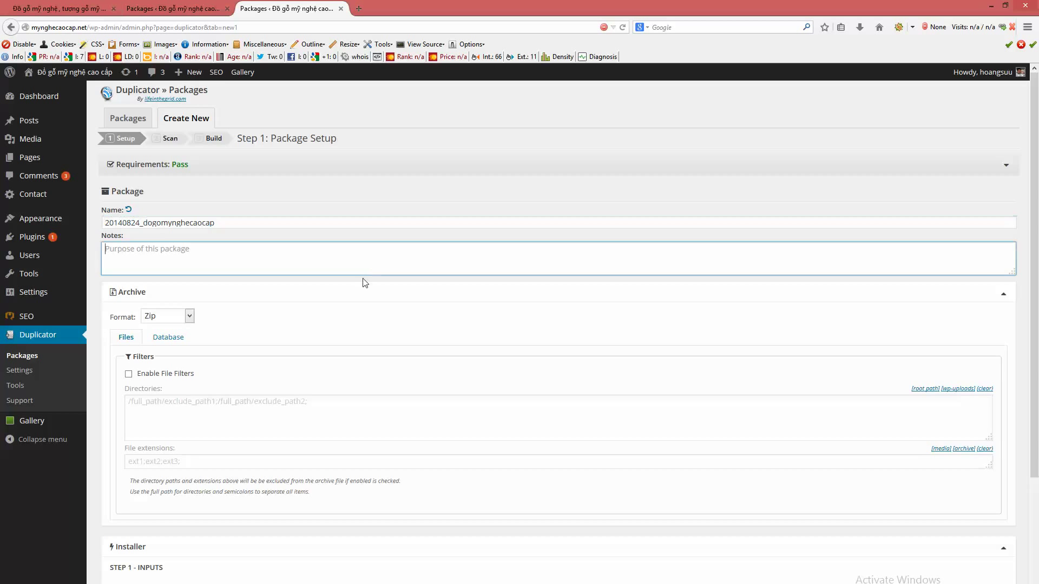
pyautogui.scroll(-5, 217, 375)
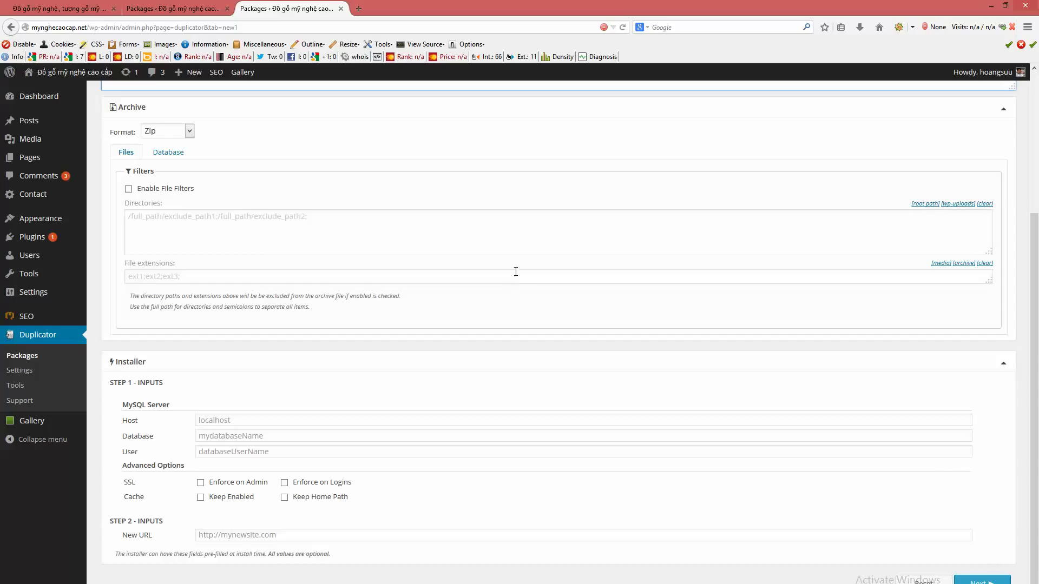
# Step: Run the system scan and build the package, completing in 11.64 sec with a 27.92MB archive
pyautogui.click(980, 581)
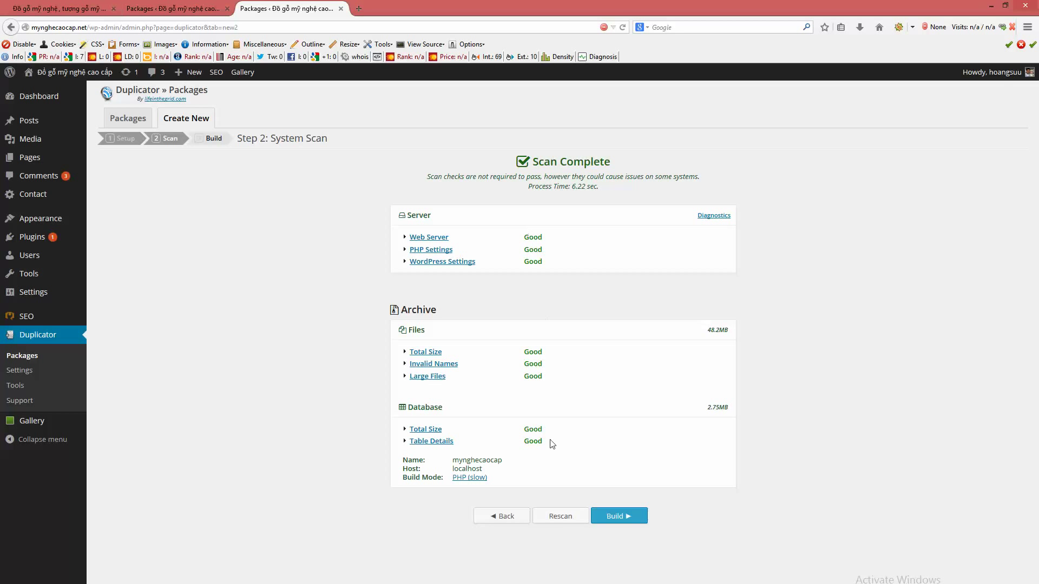
pyautogui.click(629, 521)
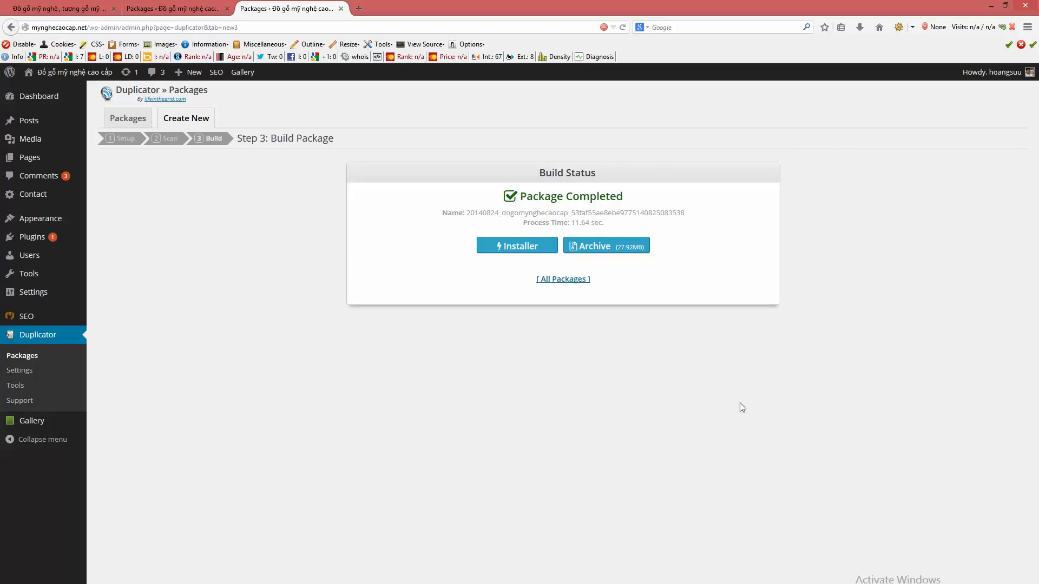
pyautogui.moveTo(532, 187); pyautogui.dragTo(610, 191)
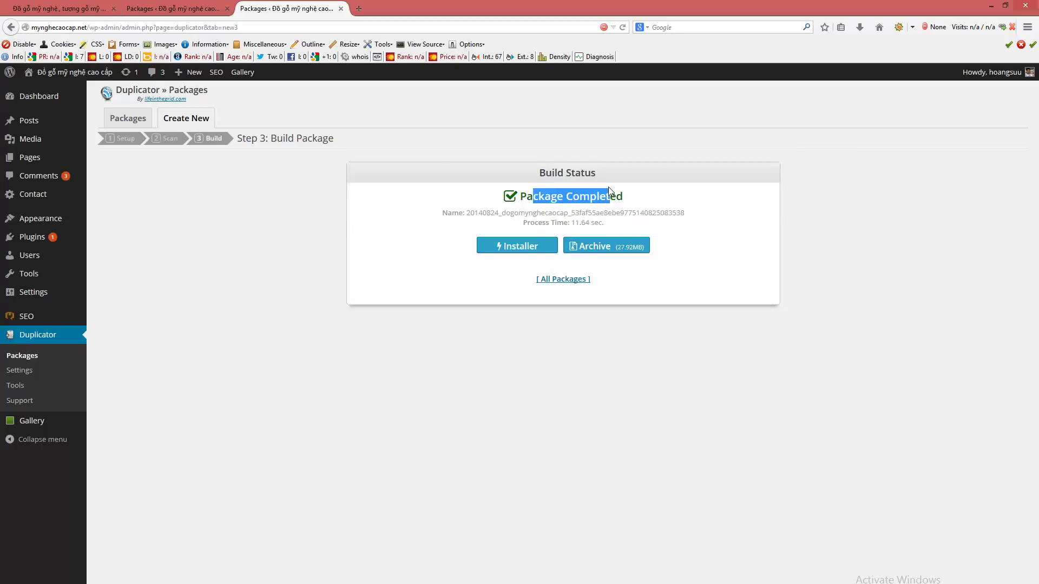
pyautogui.click(535, 233)
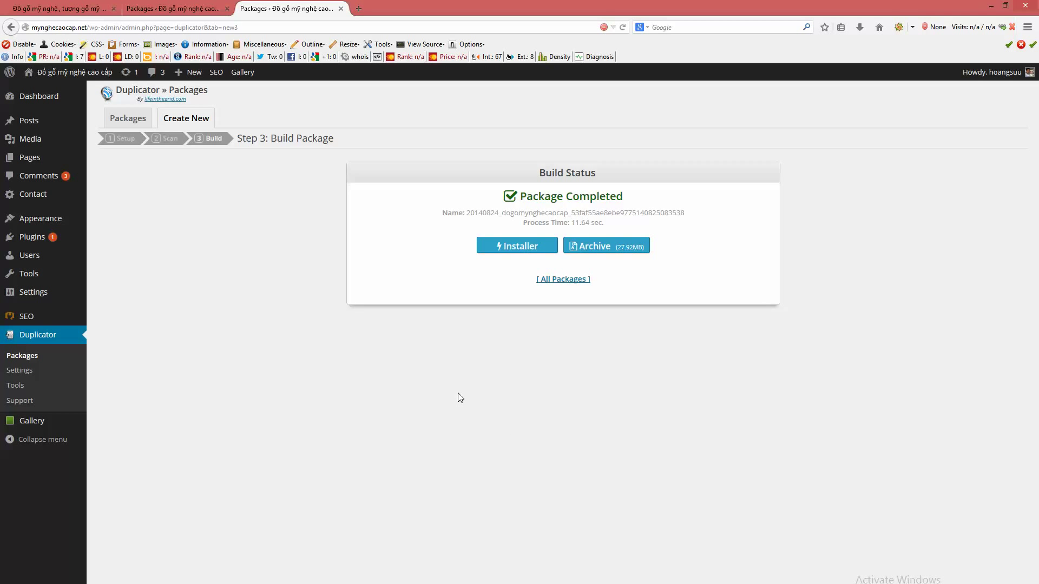
# Step: Open E:\Ampps\www\mynghecaocap.net\wp-snapshots and select the package's archive and installer files
pyautogui.press('super+e')
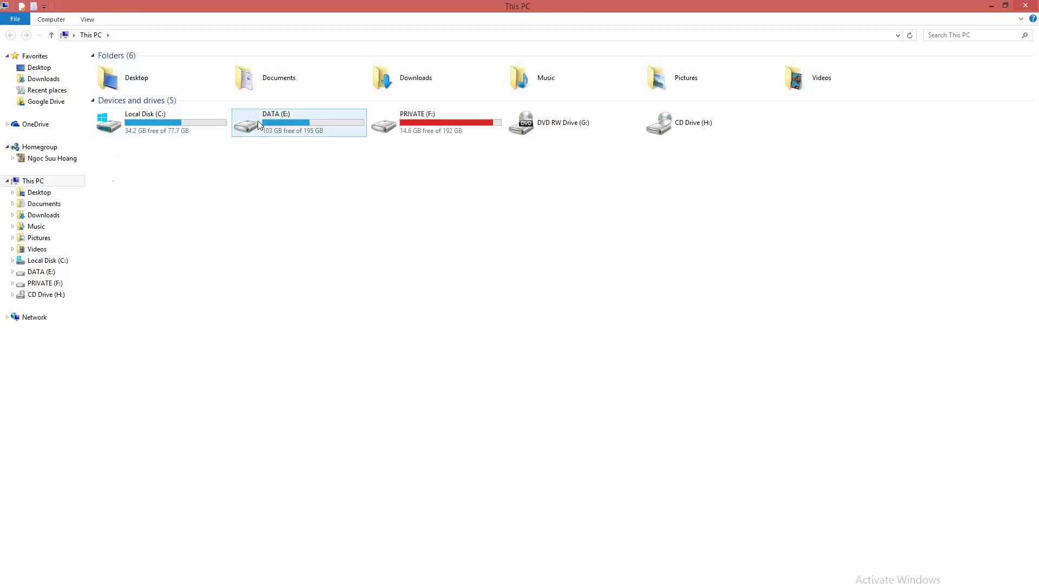
pyautogui.doubleClick(272, 120)
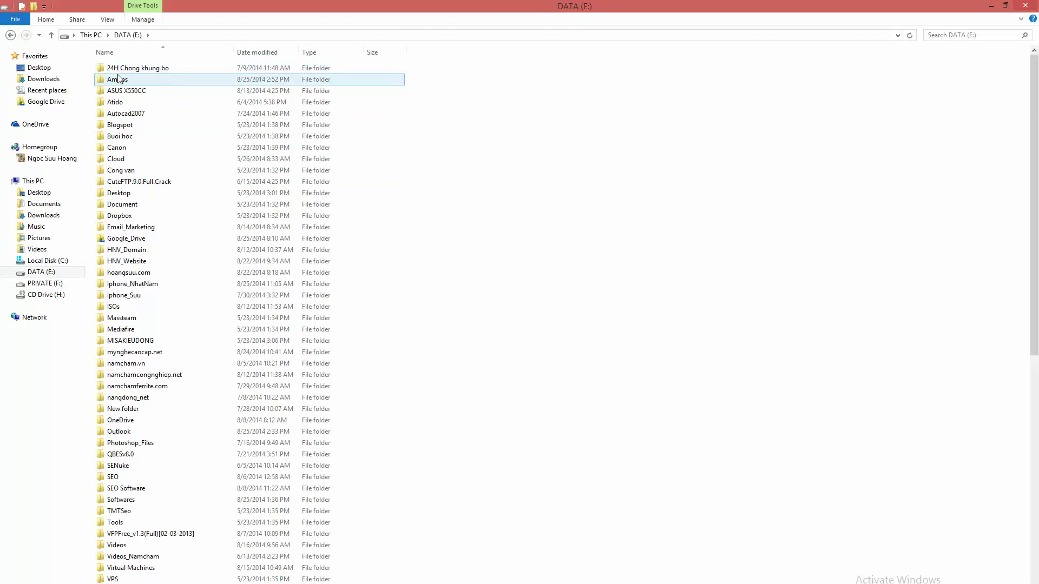
pyautogui.doubleClick(119, 79)
pyautogui.doubleClick(125, 262)
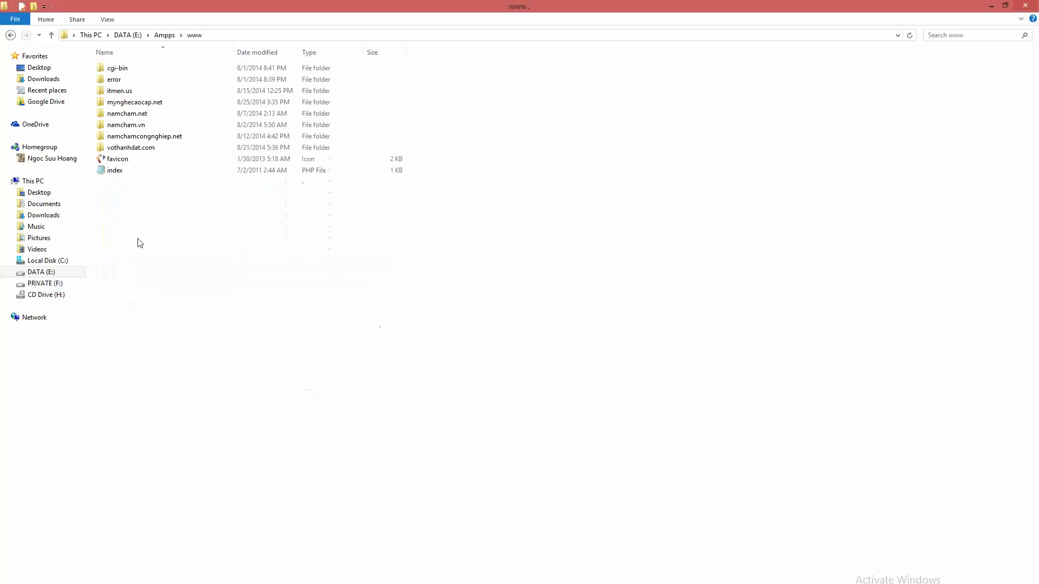
pyautogui.doubleClick(147, 103)
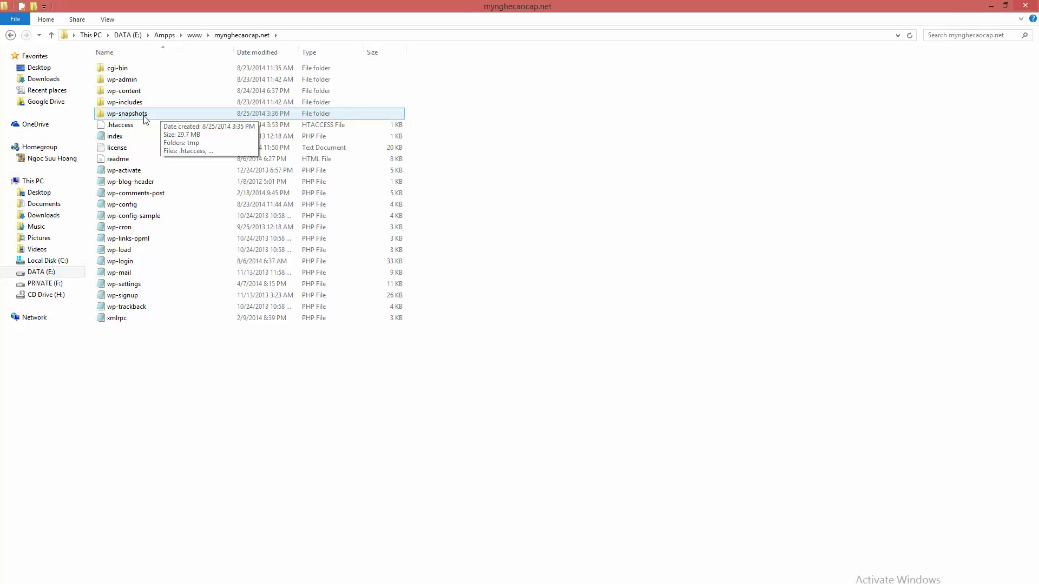
pyautogui.doubleClick(145, 115)
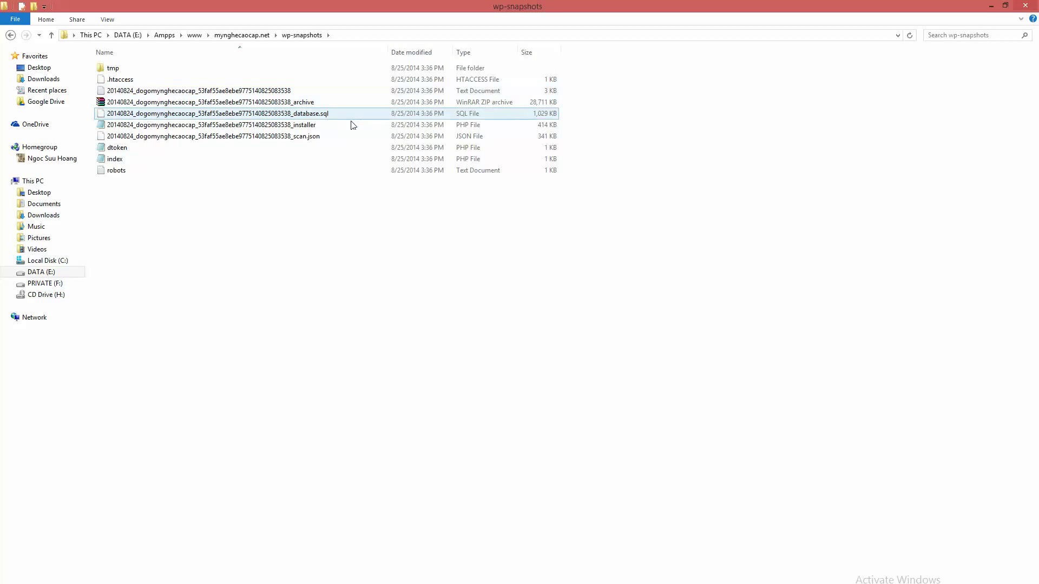
pyautogui.click(208, 105)
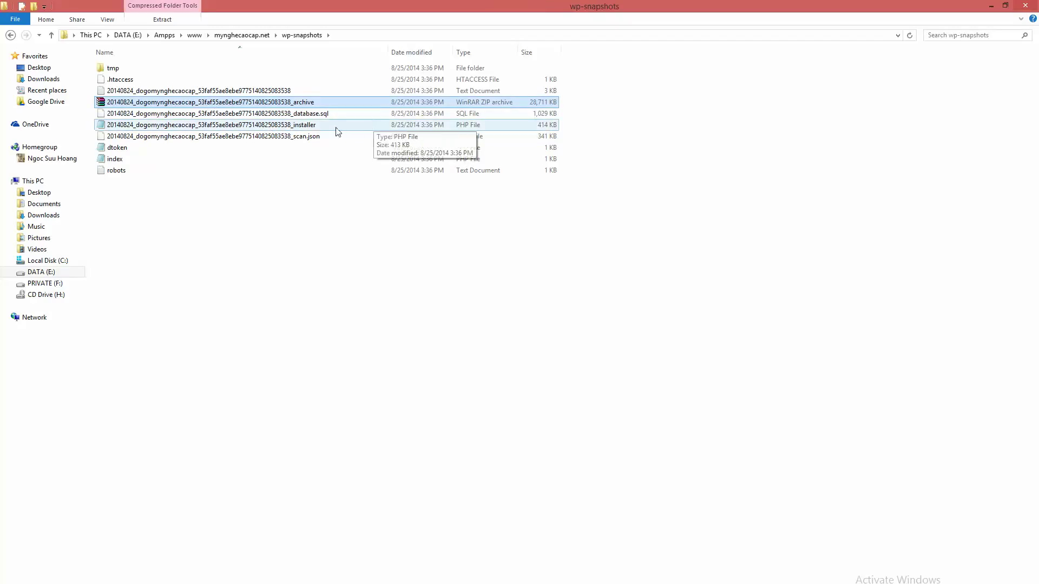
pyautogui.keyDown('ctrl'); pyautogui.click(316, 126); pyautogui.keyUp('ctrl')
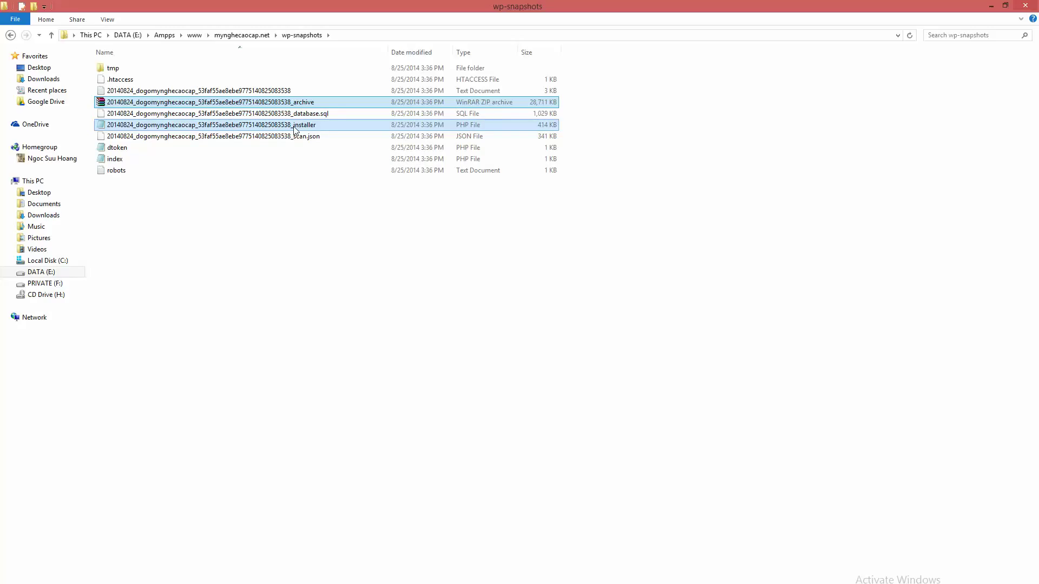
# Step: Paste the archive and installer into the www\mynghecaocap.net folder on the \\192.168.1.201 server
pyautogui.press('super+r')
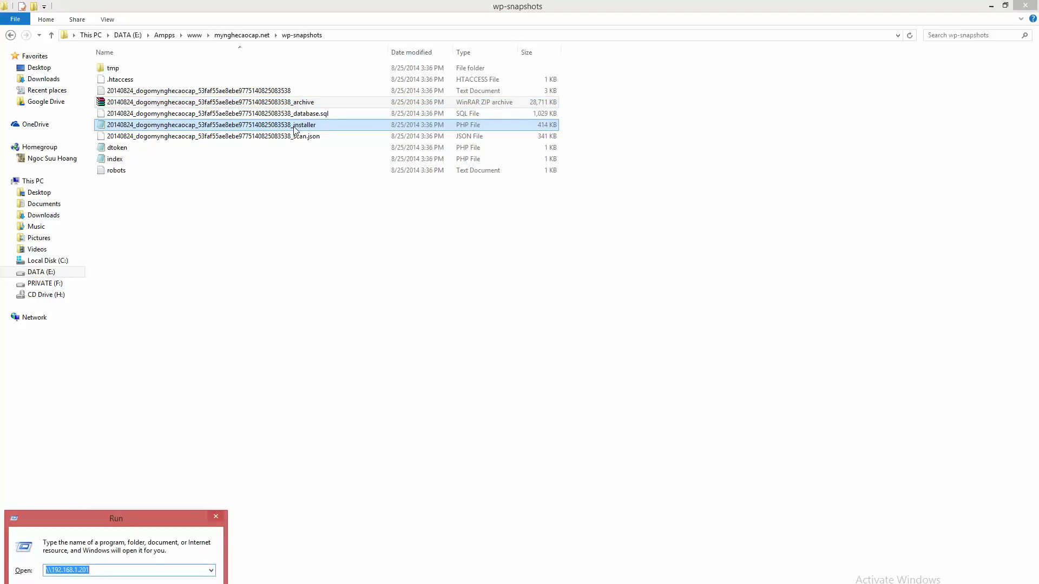
pyautogui.press('Return')
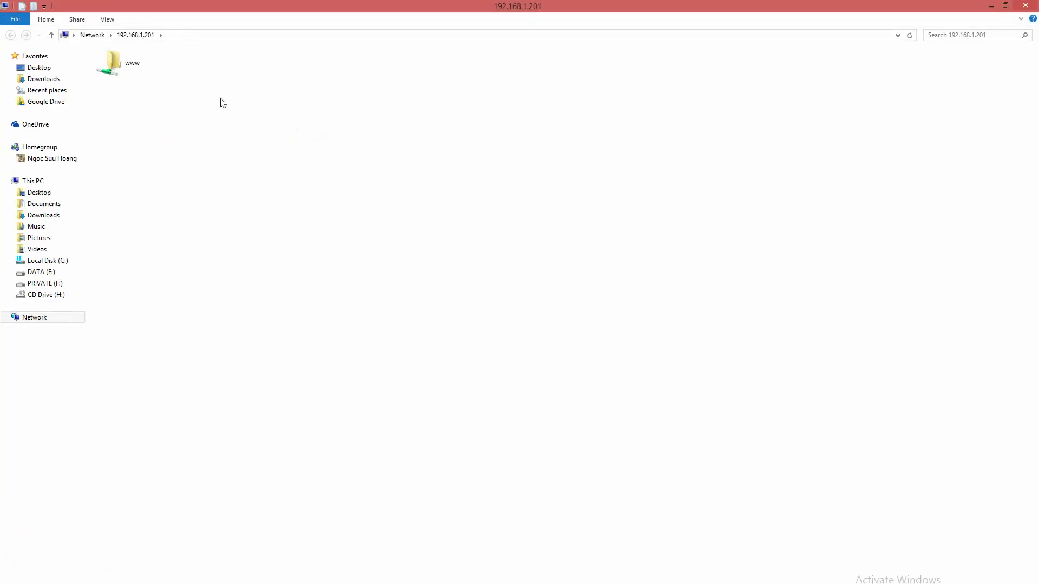
pyautogui.doubleClick(120, 74)
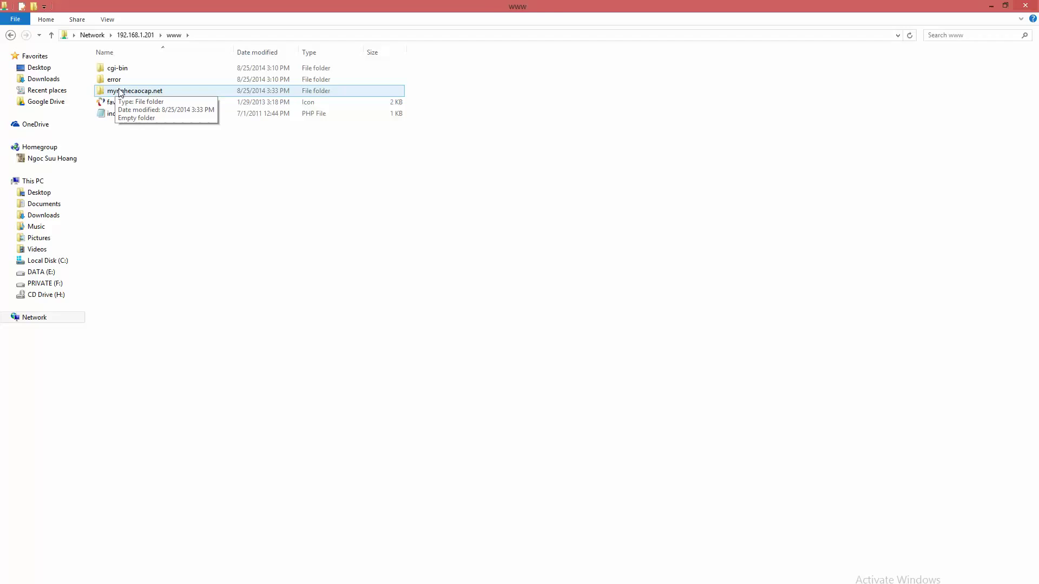
pyautogui.doubleClick(120, 91)
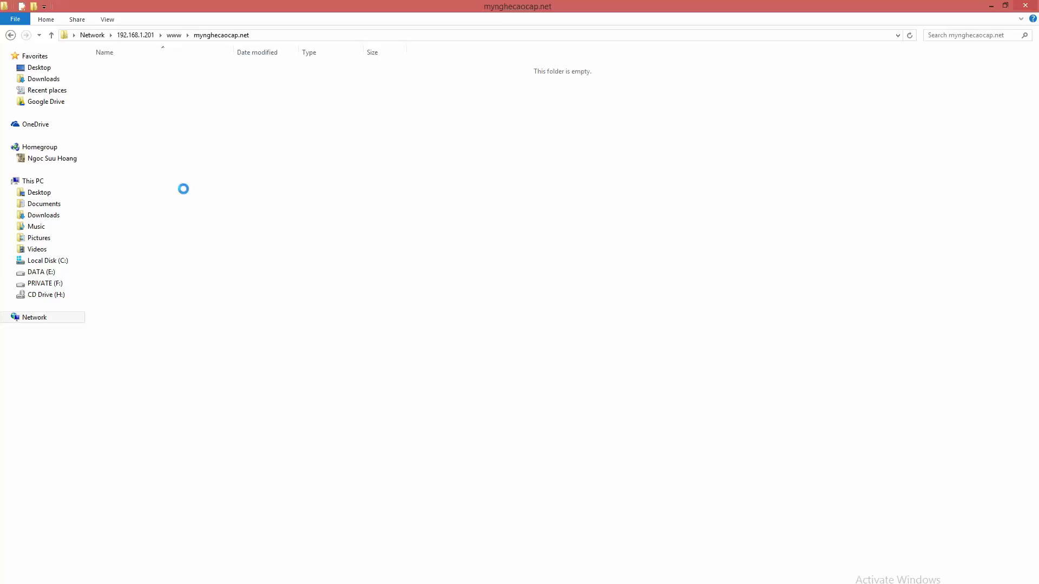
pyautogui.hotkey('ctrl', 'v')
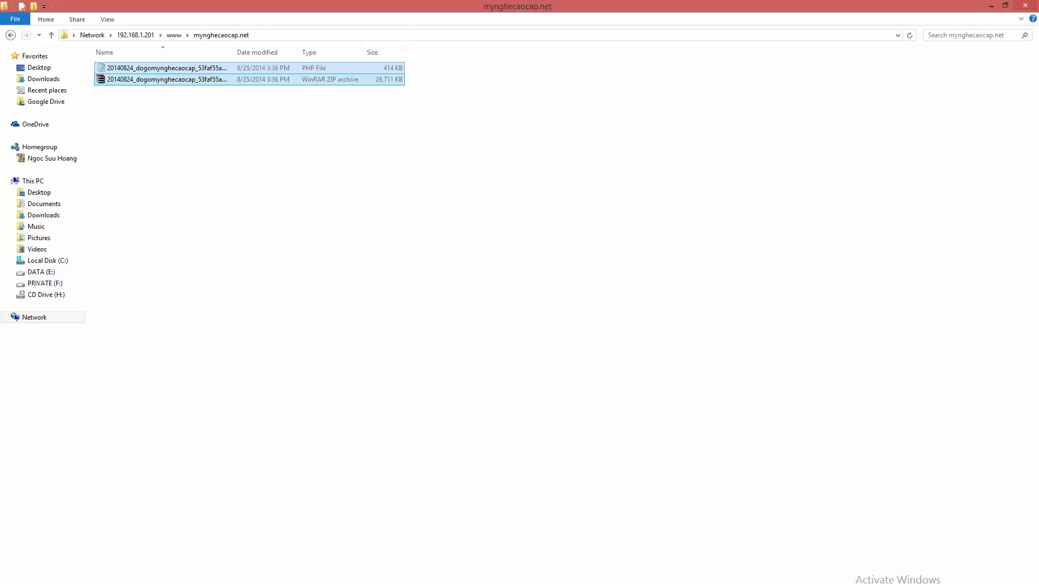
pyautogui.click(480, 557)
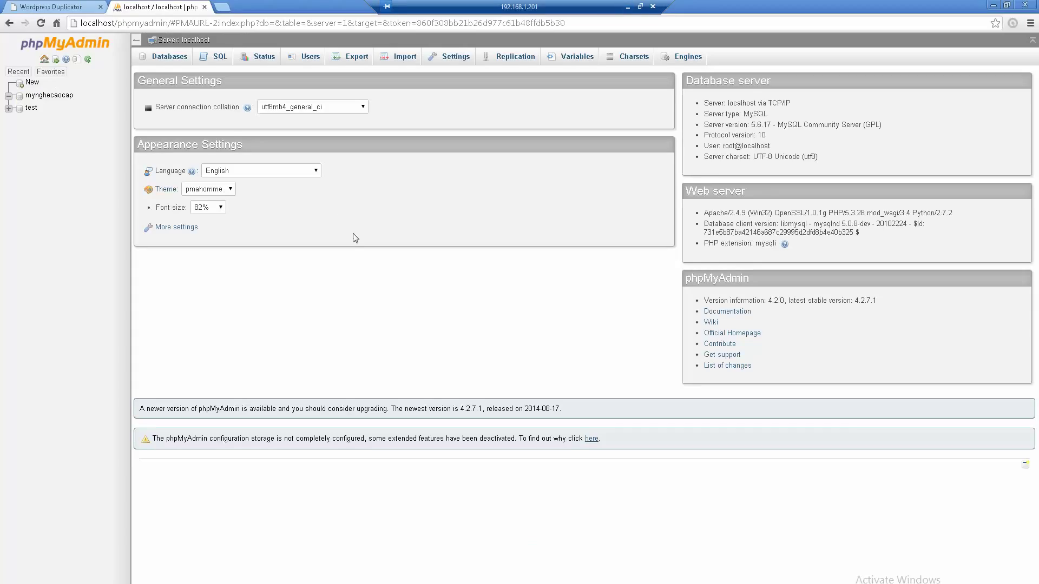
# Step: Confirm the mynghecaocap database is empty, replace the Duplicator tab with a new one, and return to the server folder
pyautogui.click(43, 99)
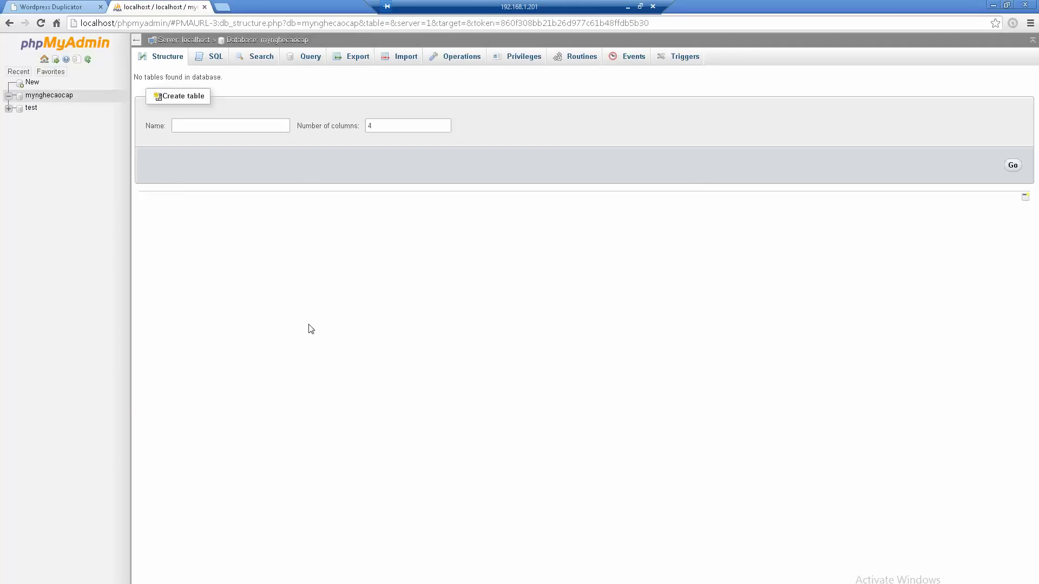
pyautogui.click(99, 7)
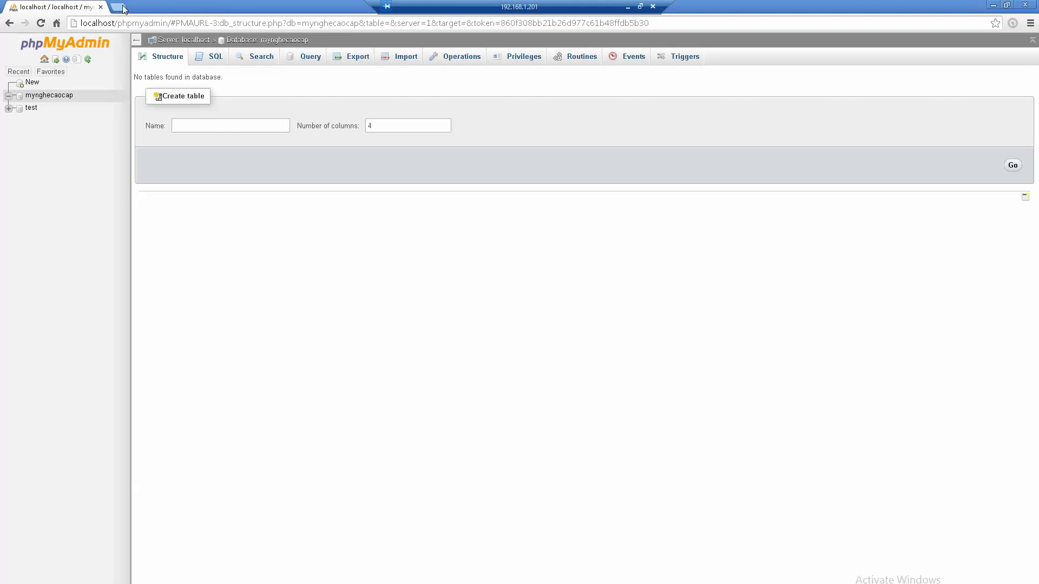
pyautogui.click(121, 7)
pyautogui.hotkey('alt', 'Tab')
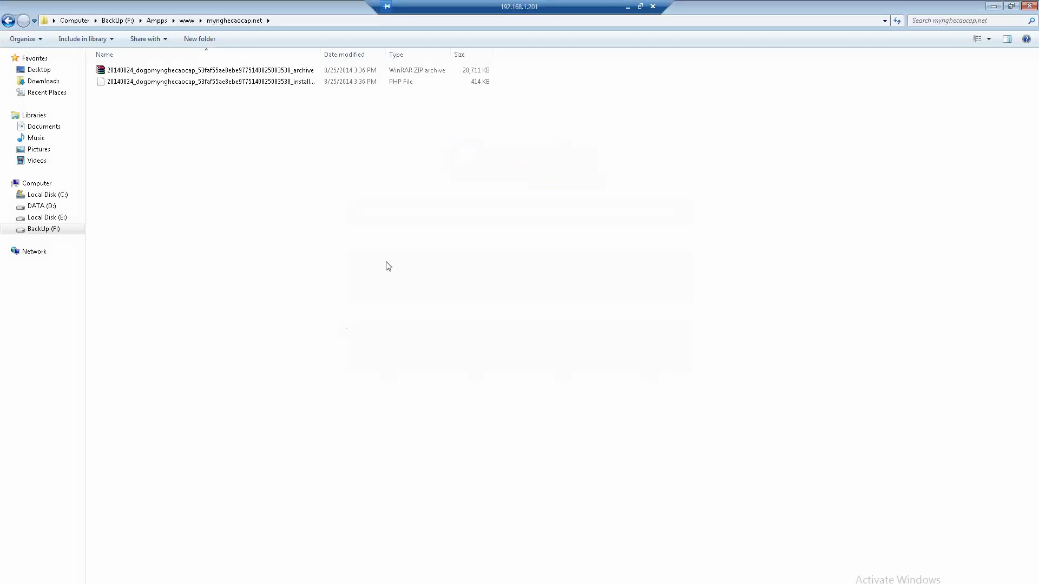
pyautogui.click(271, 71)
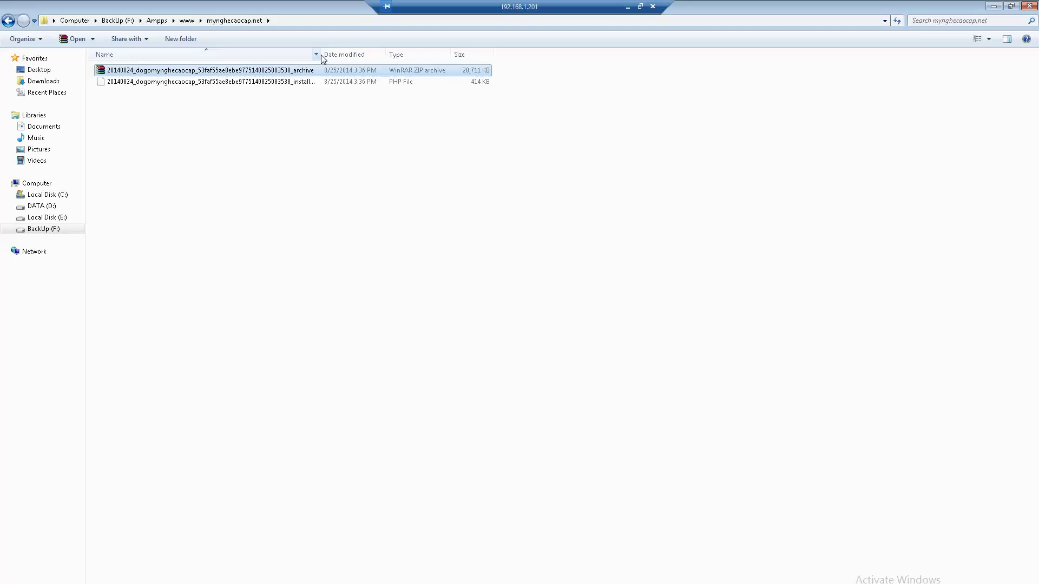
# Step: Copy the installer.php file's full name from Explorer into the new browser tab's address bar
pyautogui.moveTo(320, 54); pyautogui.dragTo(384, 54)
pyautogui.click(272, 81)
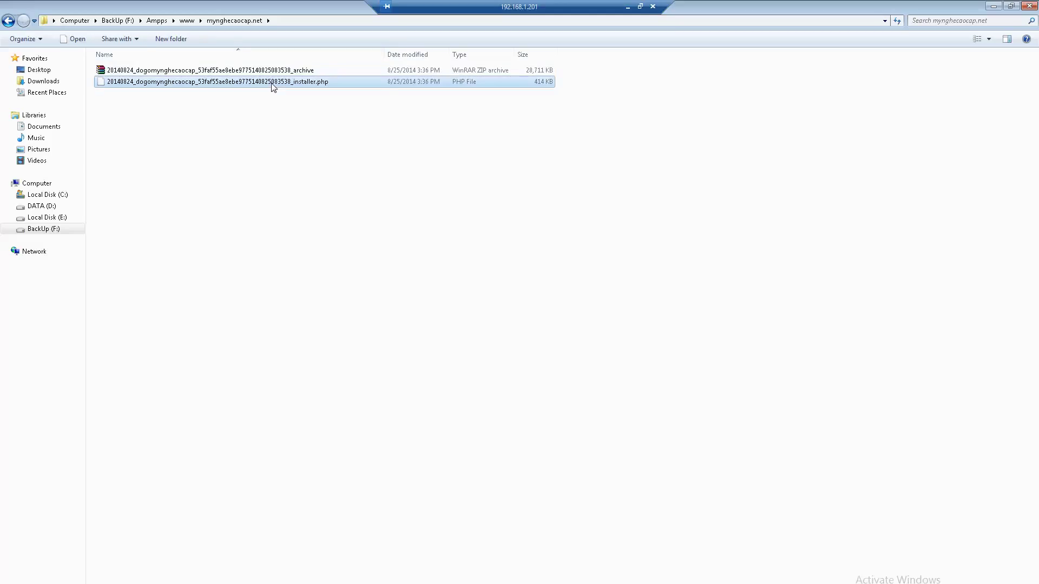
pyautogui.click(272, 81)
pyautogui.doubleClick(339, 81)
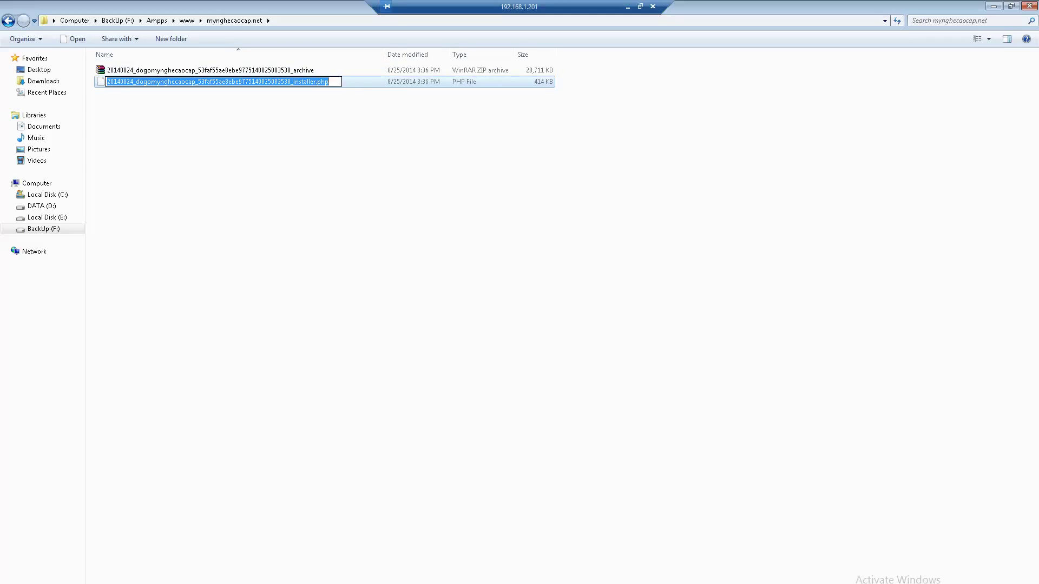
pyautogui.hotkey('ctrl', 'c')
pyautogui.hotkey('alt', 'Tab')
pyautogui.hotkey('ctrl', 'v')
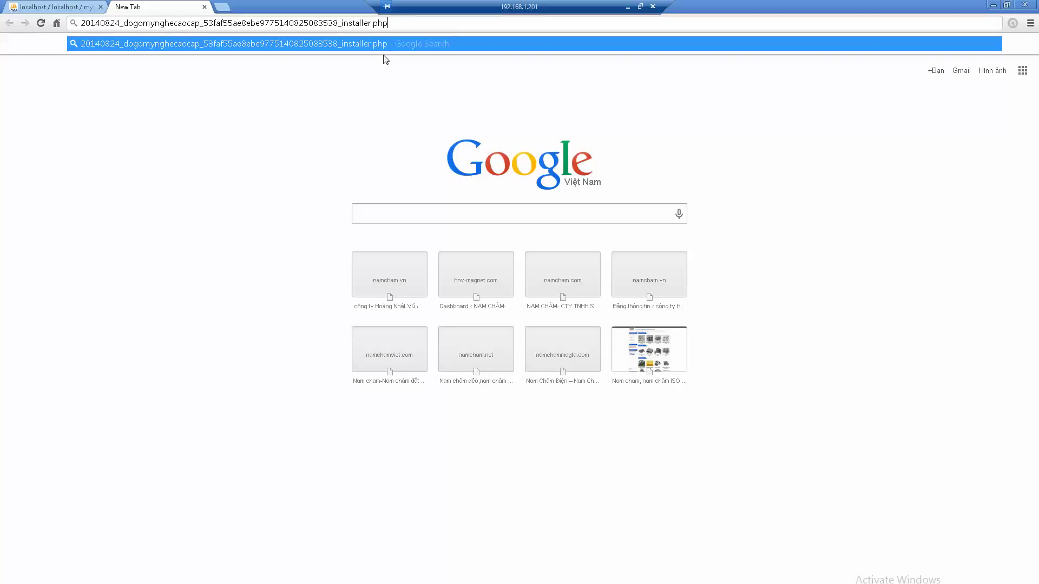
# Step: Prefix the pasted file name with mynghecaocap.net/ and load the Duplicator installer page
pyautogui.click(84, 23)
pyautogui.write('mynghecao')
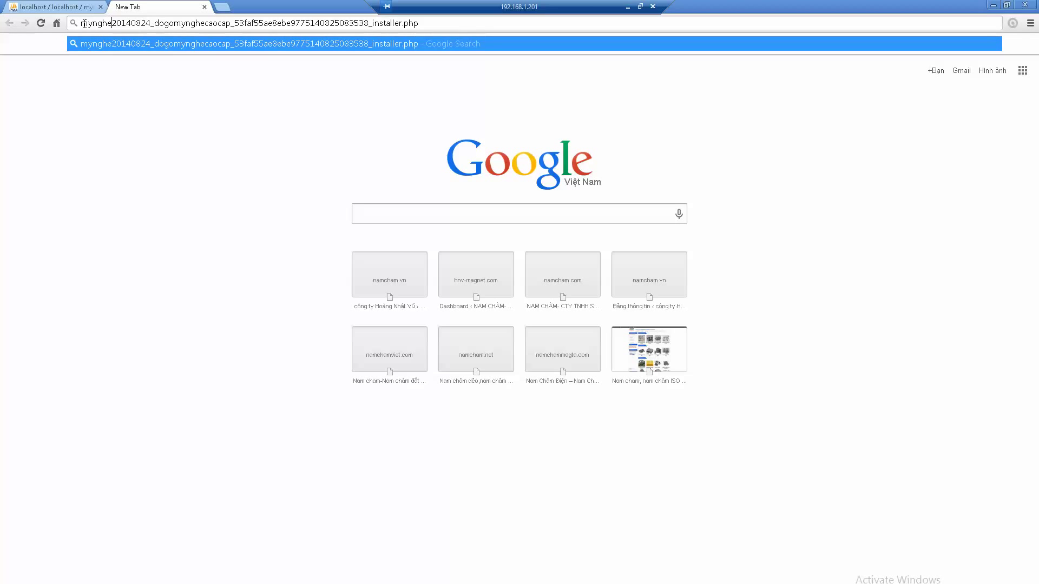
pyautogui.write('cap')
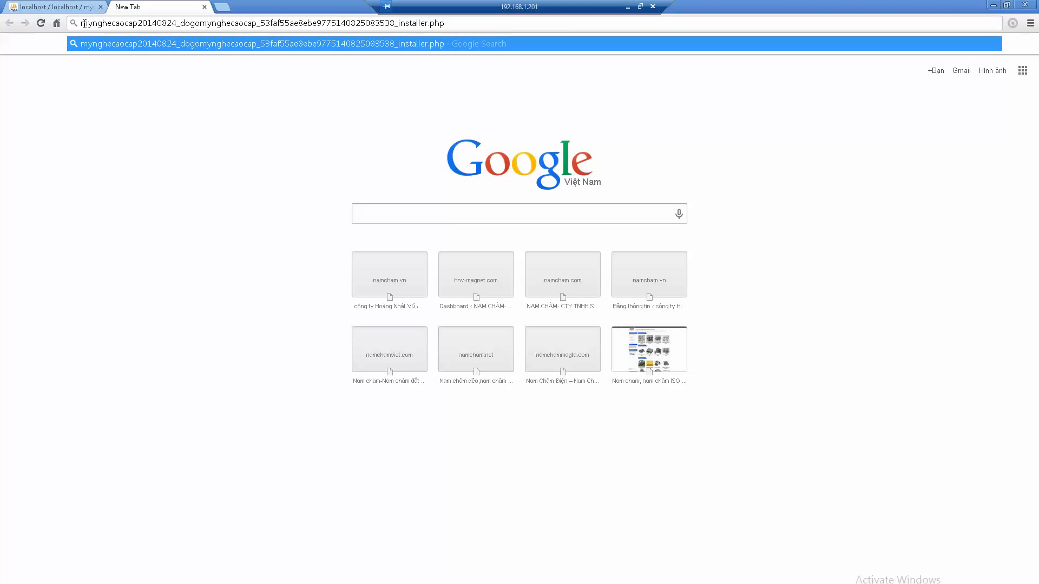
pyautogui.write('.net/')
pyautogui.press('Return')
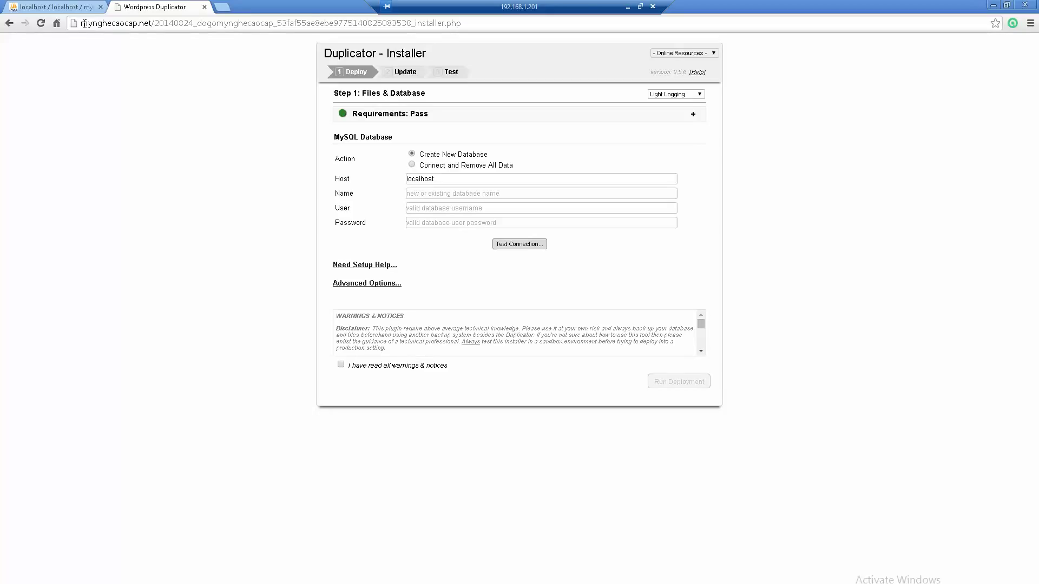
# Step: Choose 'Connect and Remove All Data' with database mynghecaocap, user root and the database password
pyautogui.click(412, 165)
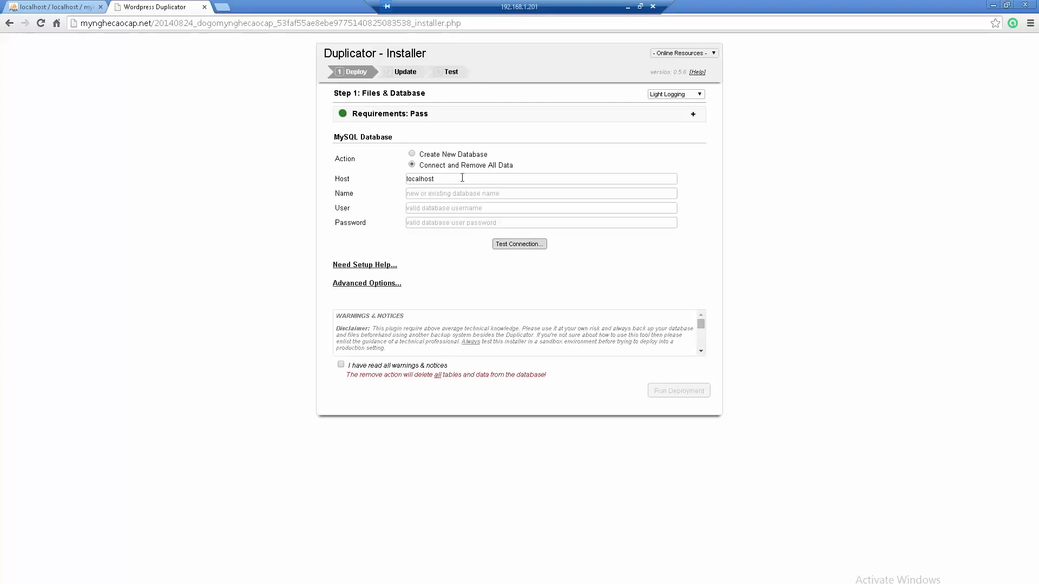
pyautogui.click(438, 192)
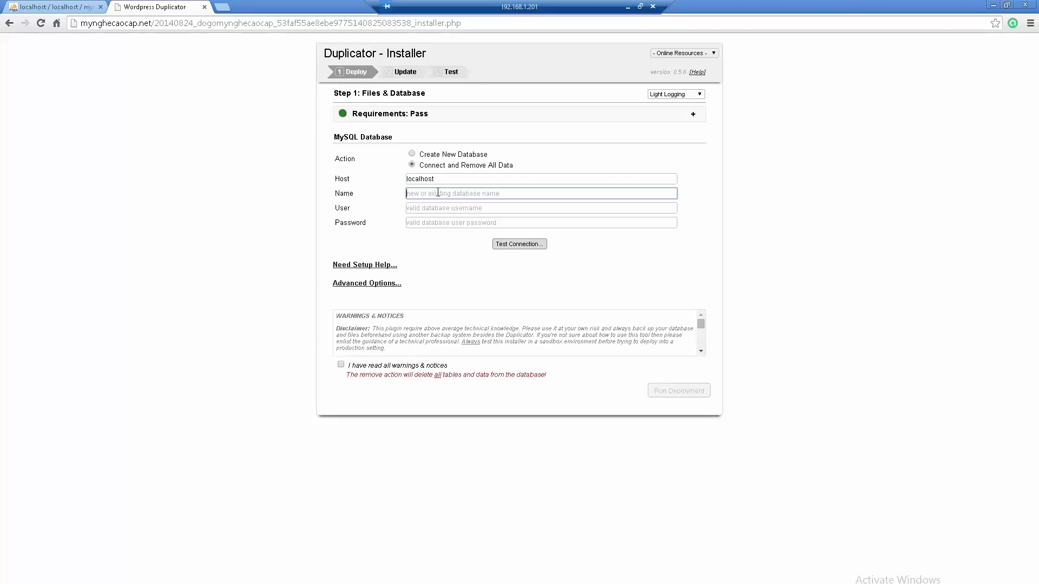
pyautogui.write('mynghecaocap')
pyautogui.press('Tab')
pyautogui.write('ro')
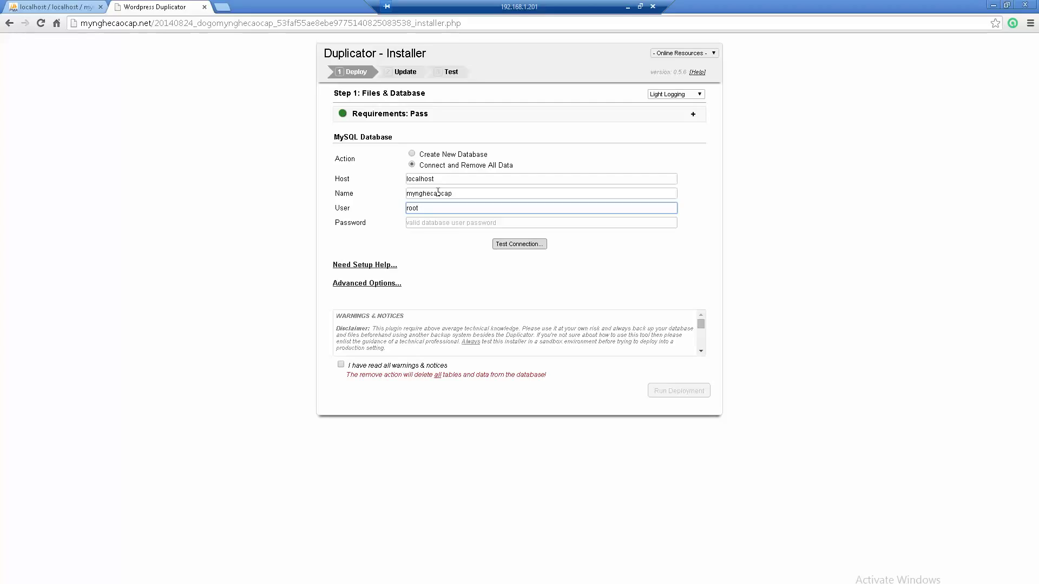
pyautogui.press('Tab')
pyautogui.write('mysql')
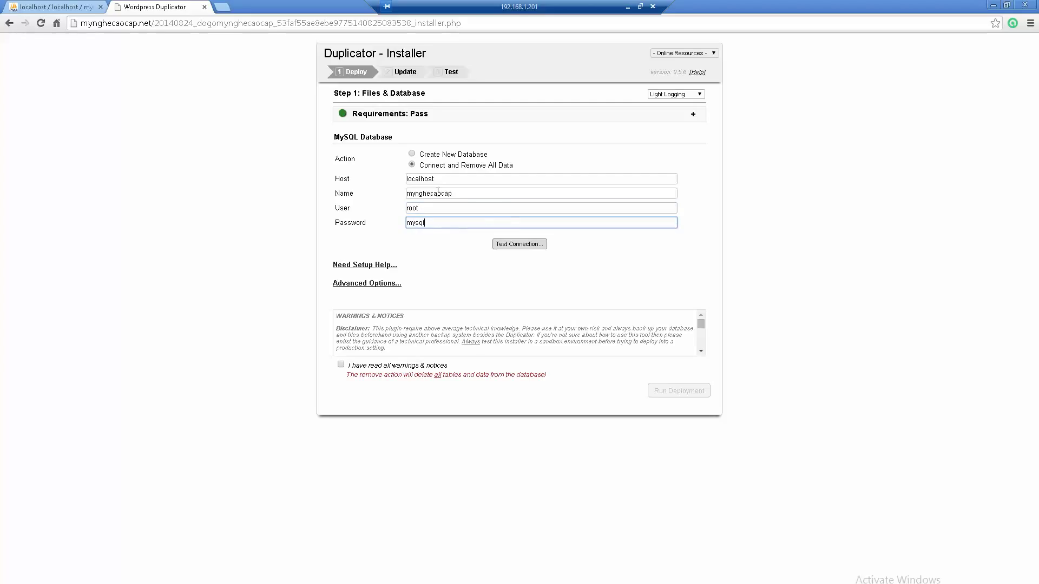
# Step: Test the database connection and confirm it succeeds
pyautogui.click(516, 245)
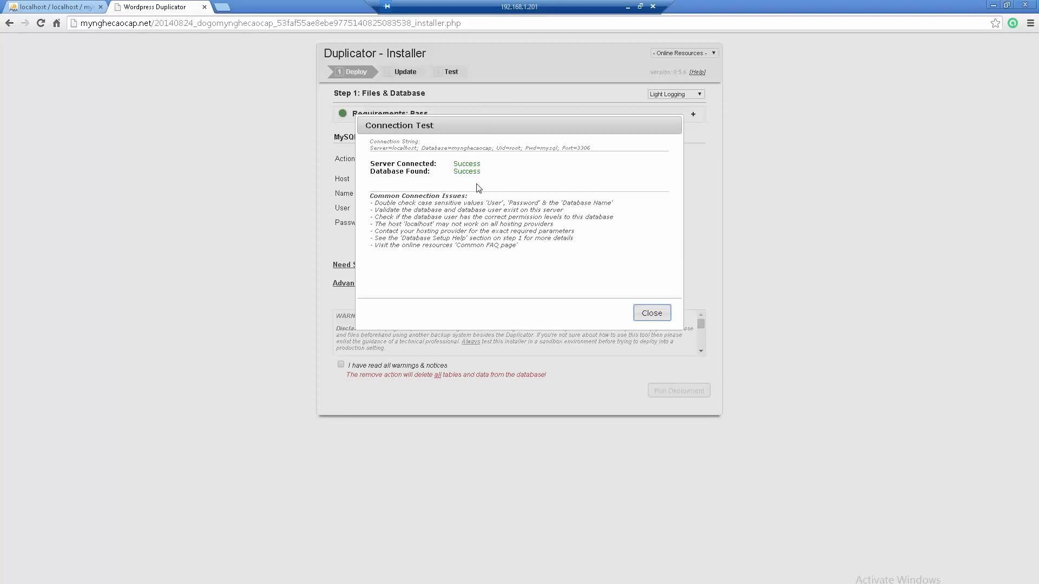
pyautogui.doubleClick(466, 163)
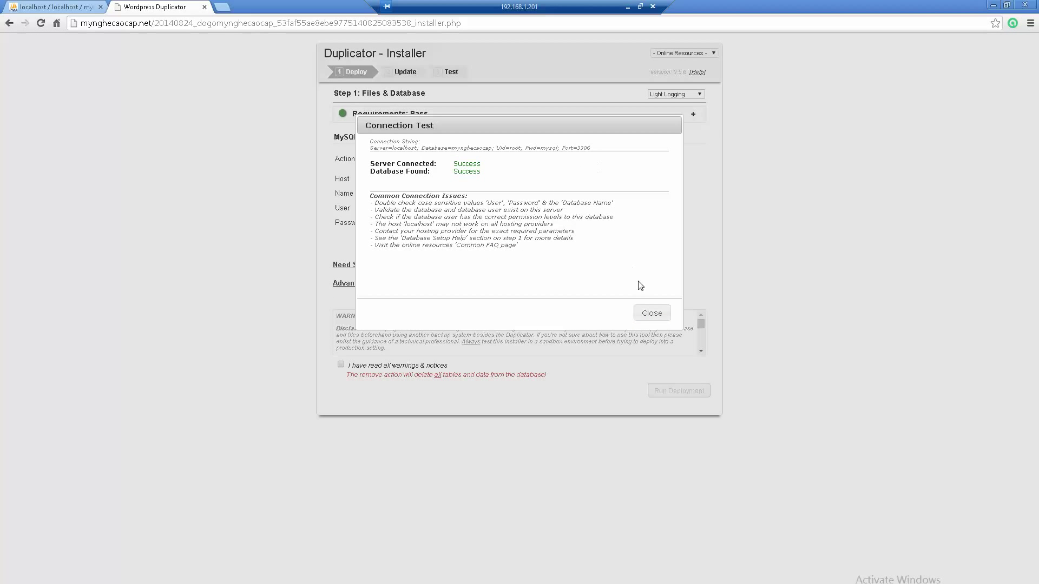
pyautogui.click(652, 314)
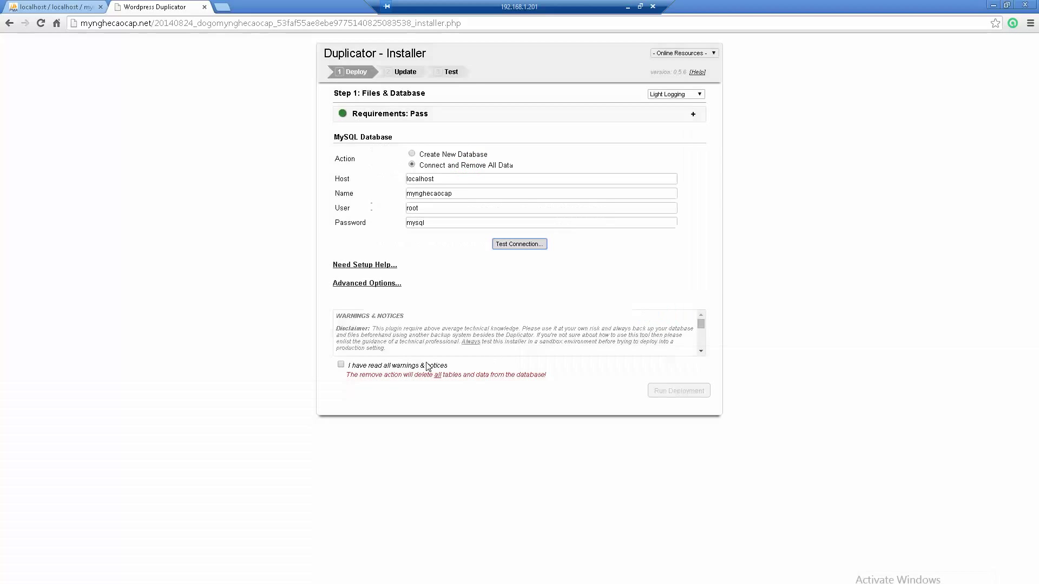
# Step: Acknowledge the warnings and notices, then run and confirm the deployment
pyautogui.click(341, 365)
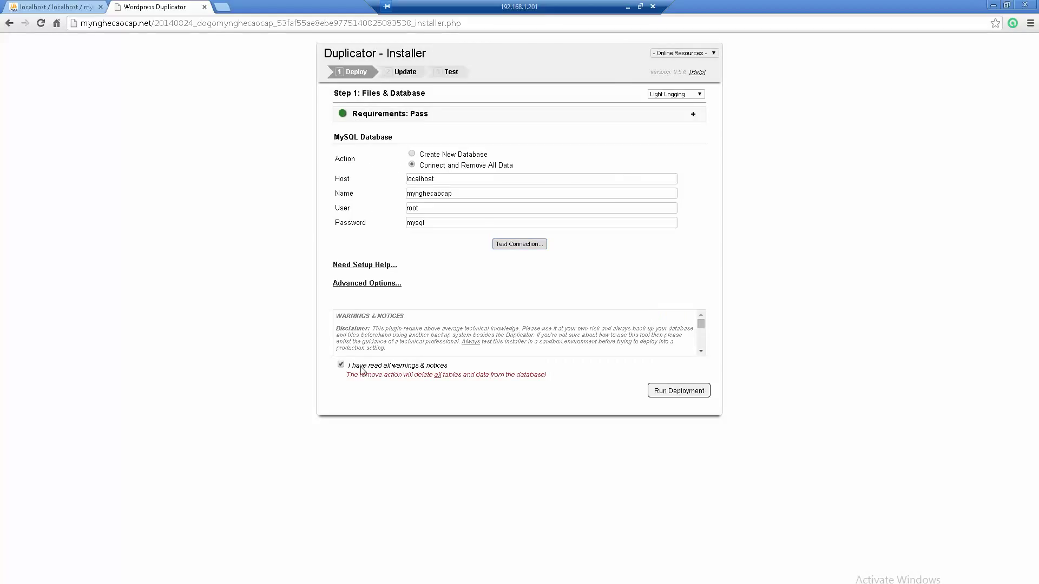
pyautogui.click(684, 395)
pyautogui.click(549, 182)
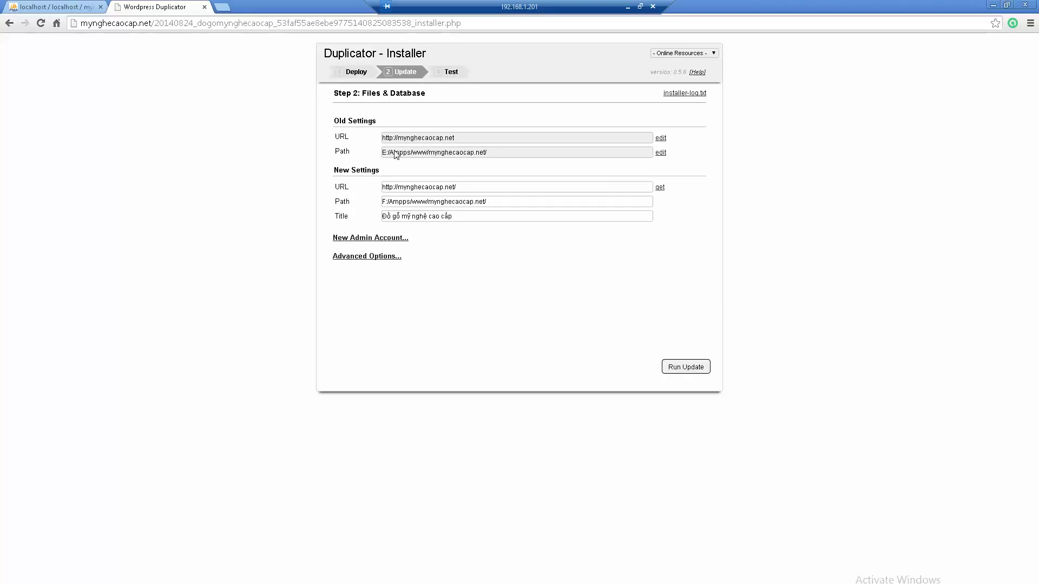
pyautogui.moveTo(487, 152); pyautogui.dragTo(382, 153)
pyautogui.click(444, 156)
pyautogui.click(513, 201)
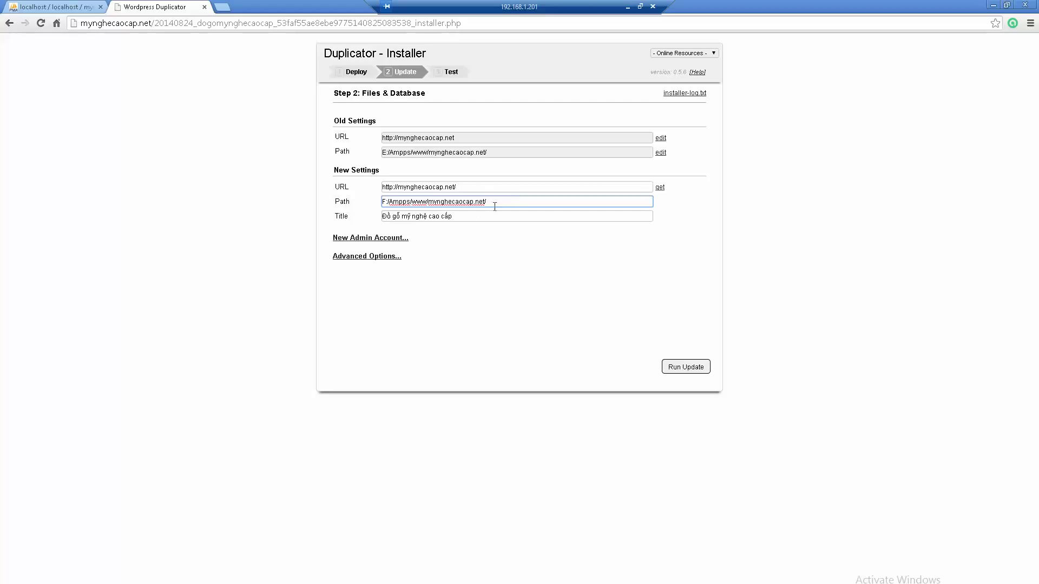
pyautogui.moveTo(493, 201); pyautogui.dragTo(386, 202)
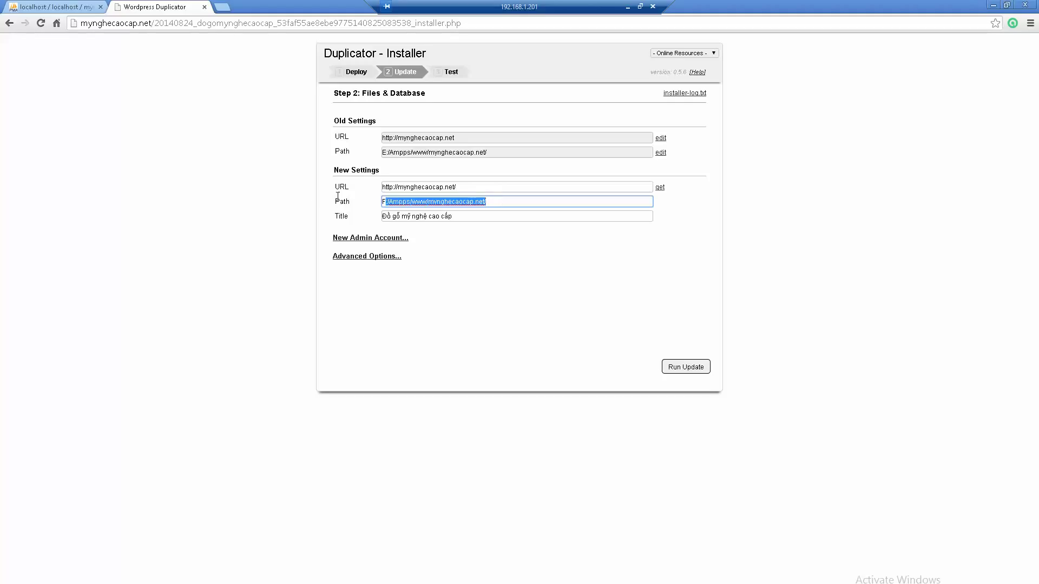
pyautogui.hotkey('ctrl', 'v')
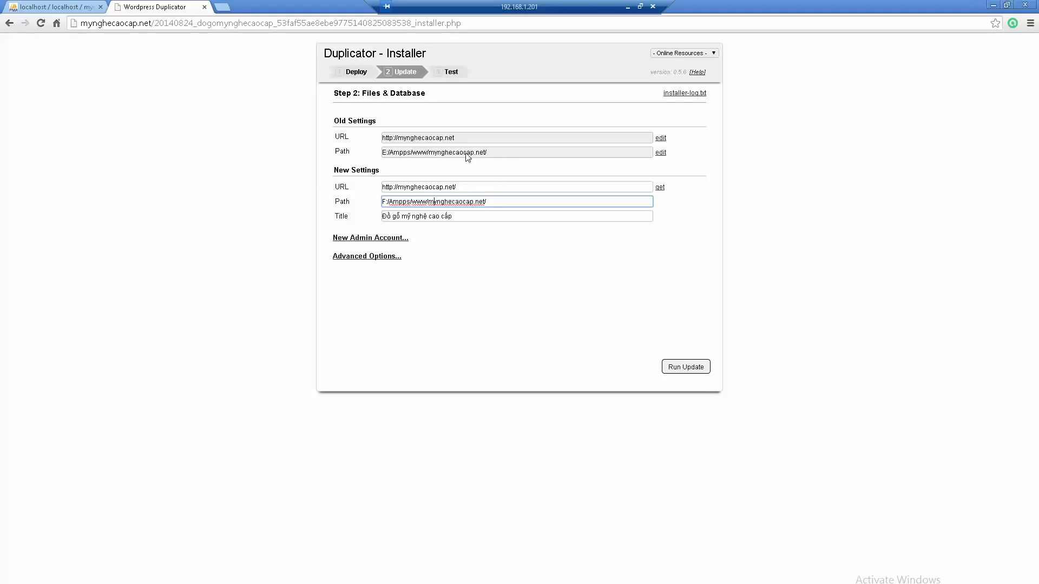
pyautogui.moveTo(504, 152); pyautogui.dragTo(381, 153)
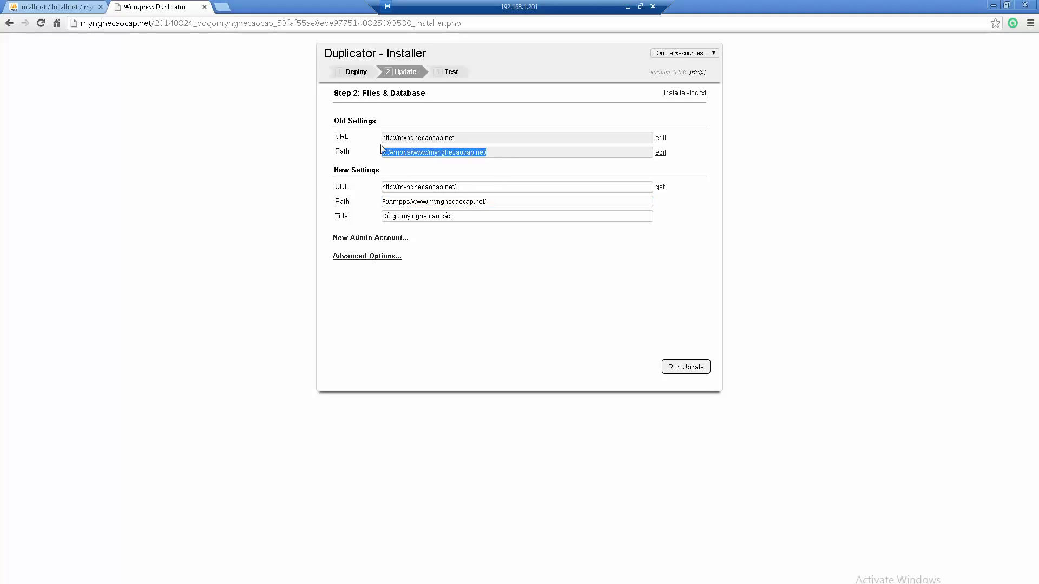
pyautogui.click(498, 163)
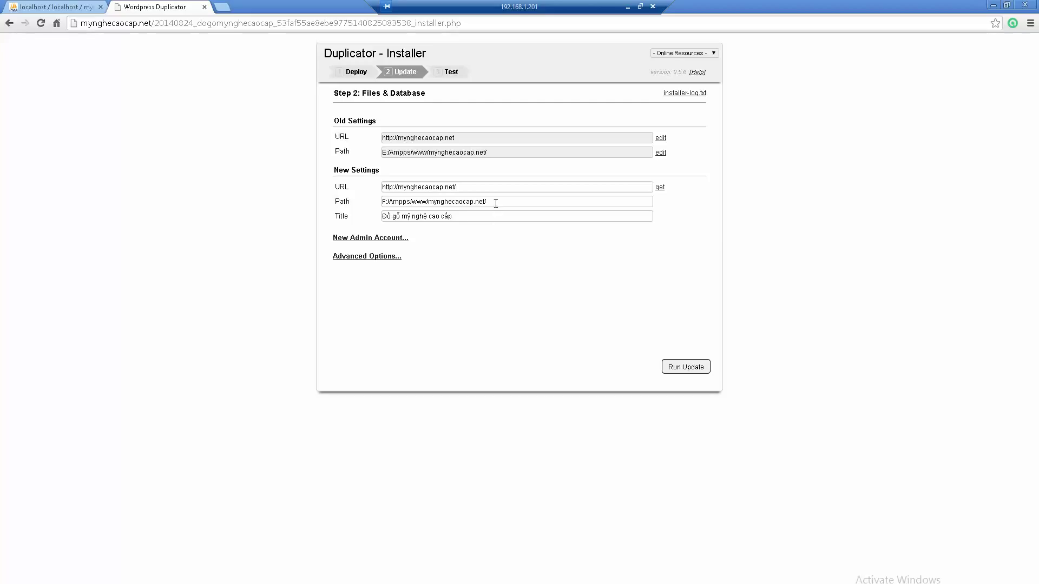
pyautogui.tripleClick(496, 203)
pyautogui.click(472, 216)
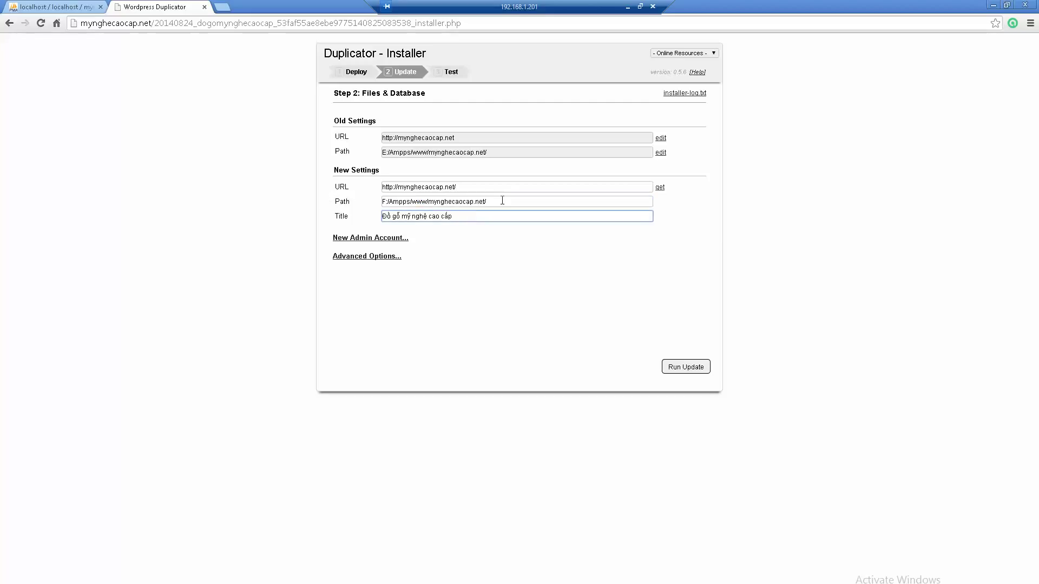
pyautogui.click(519, 201)
pyautogui.write('sgsdg')
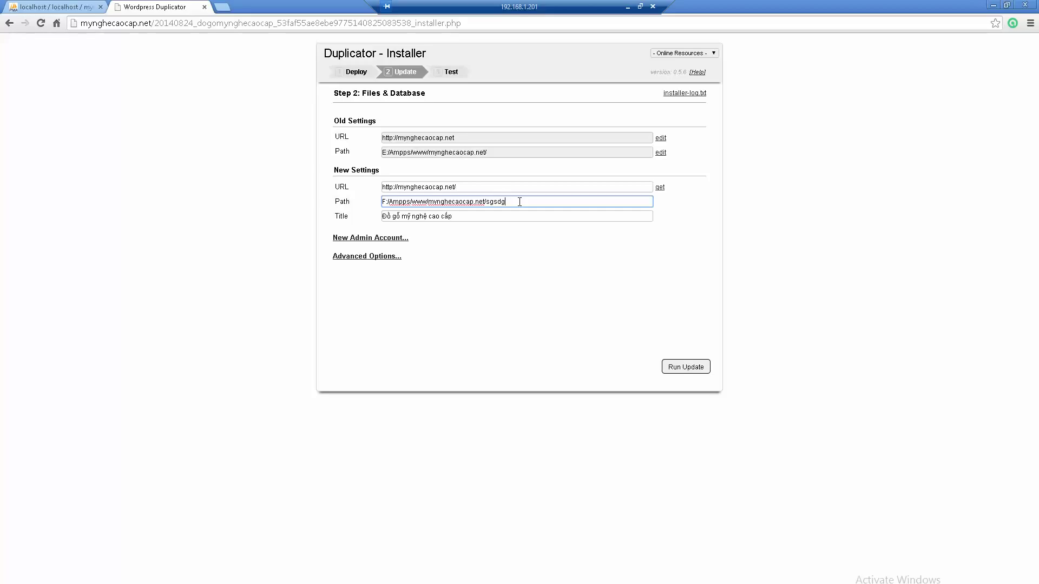
pyautogui.press('BackSpace')
pyautogui.press('BackSpace')
pyautogui.press('BackSpace')
pyautogui.press('BackSpace')
pyautogui.press('BackSpace')
# Step: Run the URL and path update, confirm zero errors and warnings, and open the migrated site
pyautogui.click(683, 369)
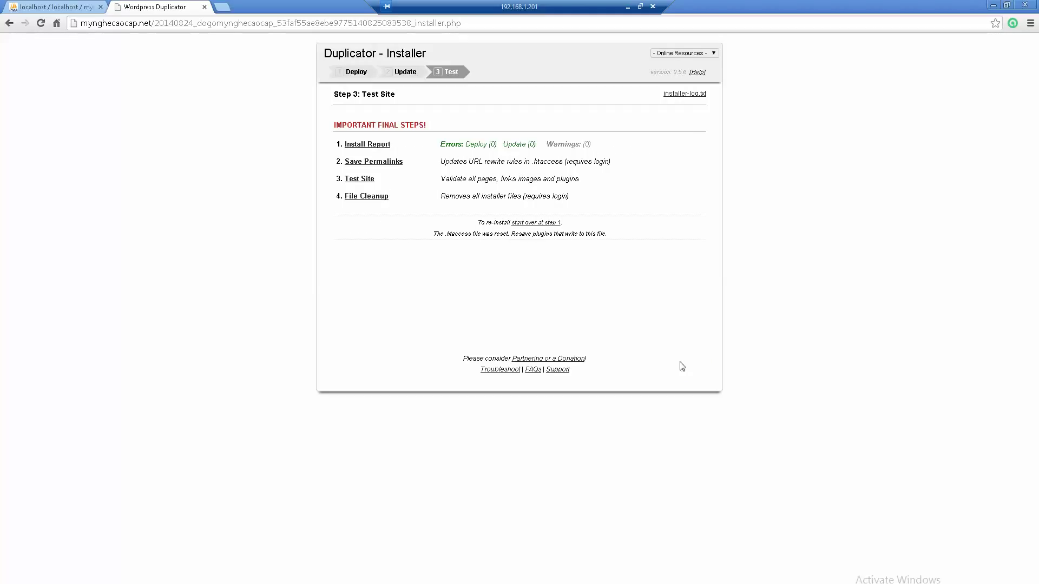
pyautogui.moveTo(470, 144); pyautogui.dragTo(634, 148)
pyautogui.click(644, 167)
pyautogui.click(356, 180)
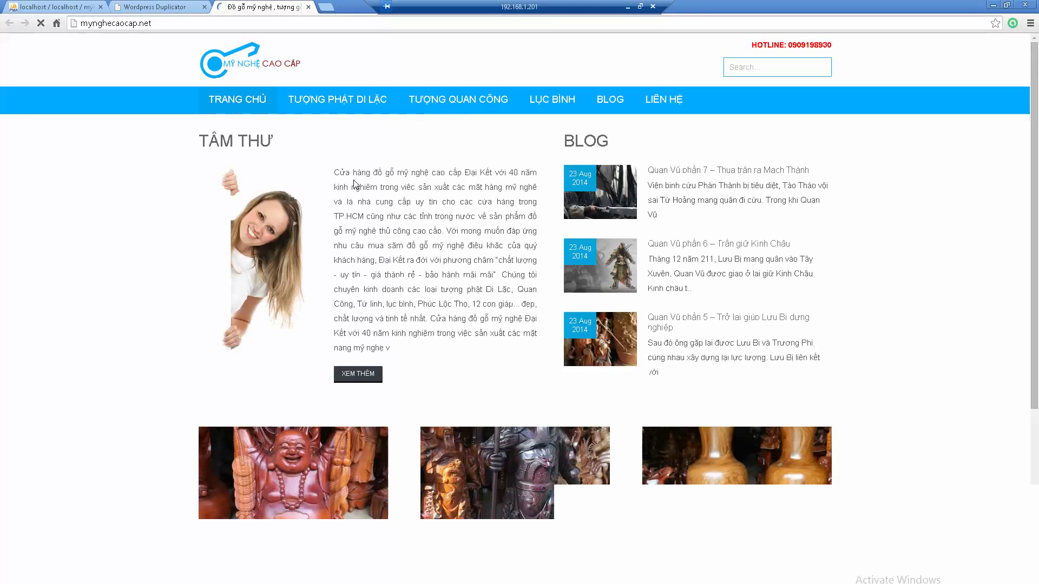
# Step: Scroll through the migrated homepage, then append /wp-admin to the site address to load the admin login
pyautogui.scroll(-4, 392, 203)
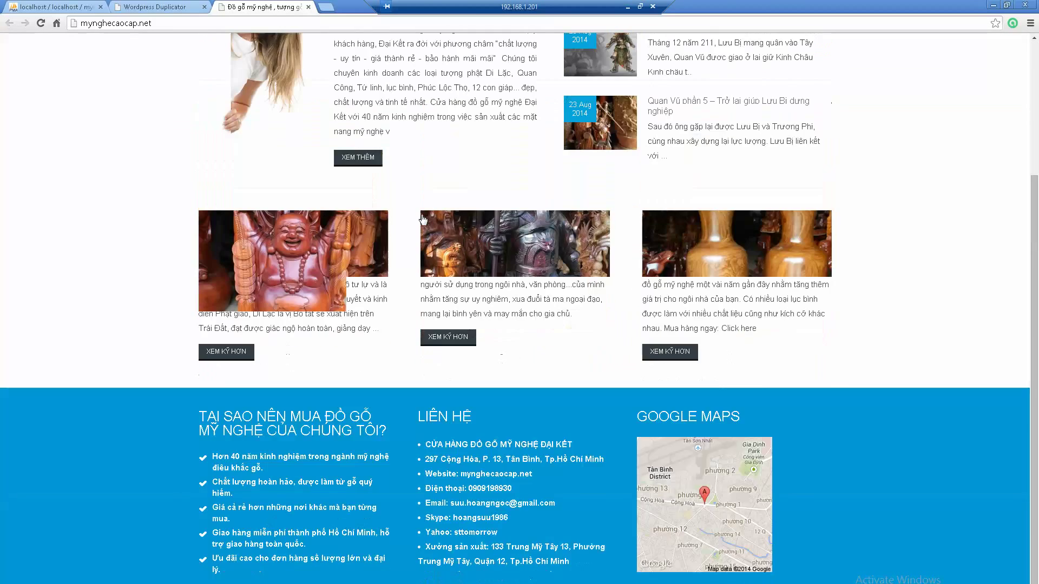
pyautogui.scroll(4, 423, 219)
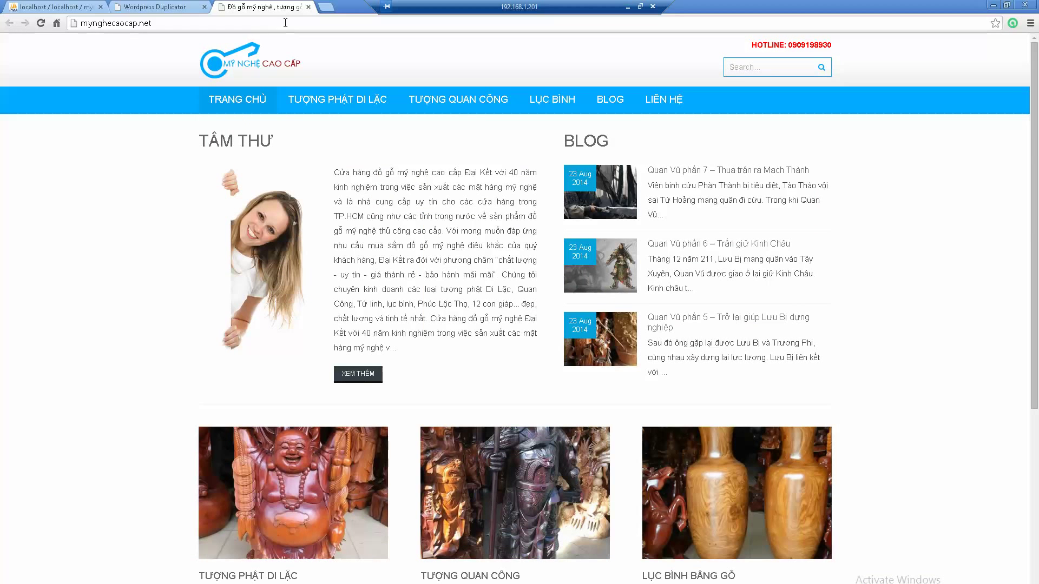
pyautogui.click(318, 20)
pyautogui.click(323, 26)
pyautogui.write('/')
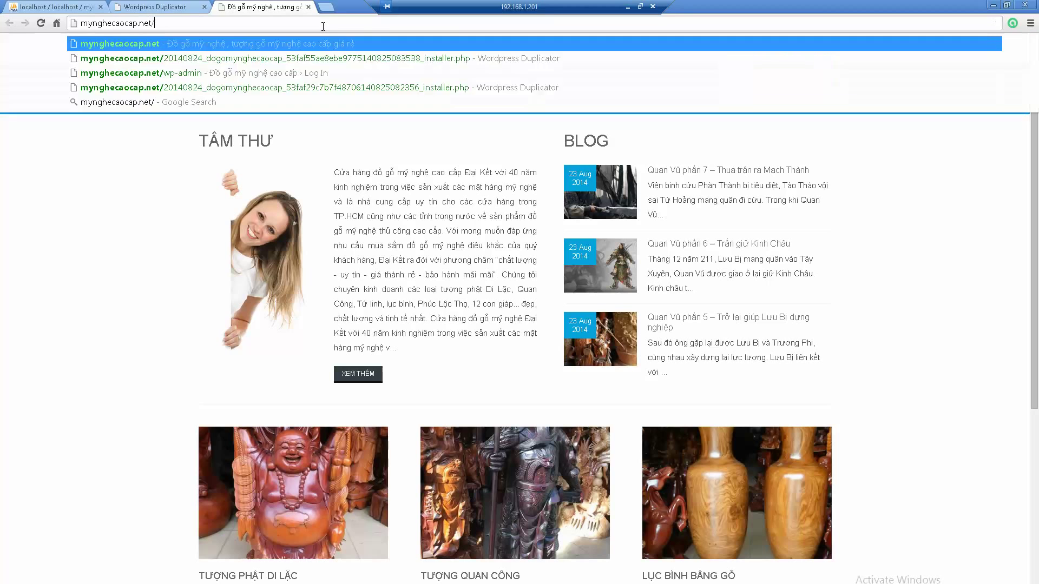
pyautogui.write('wp-admin')
pyautogui.press('Return')
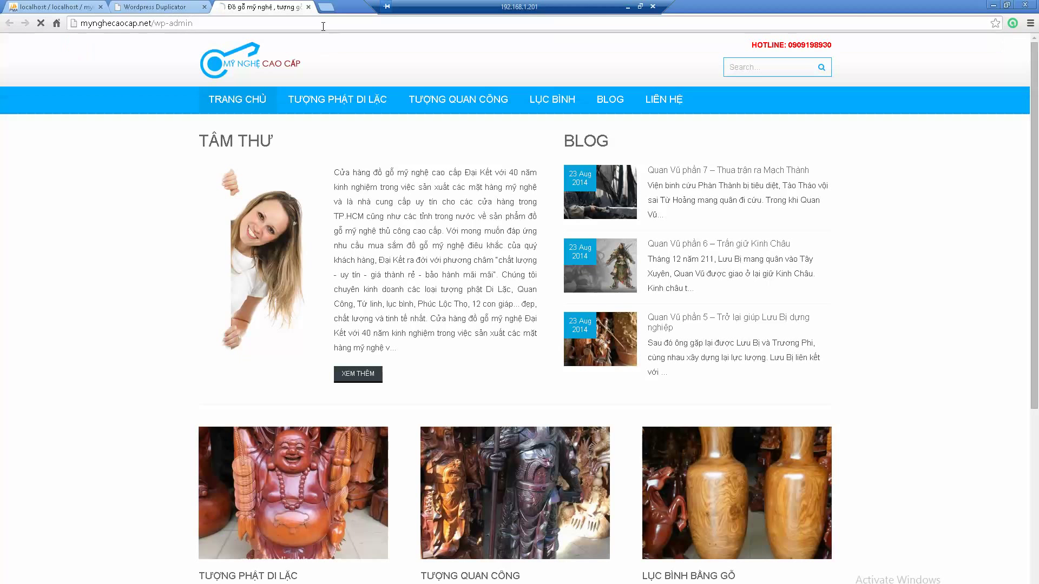